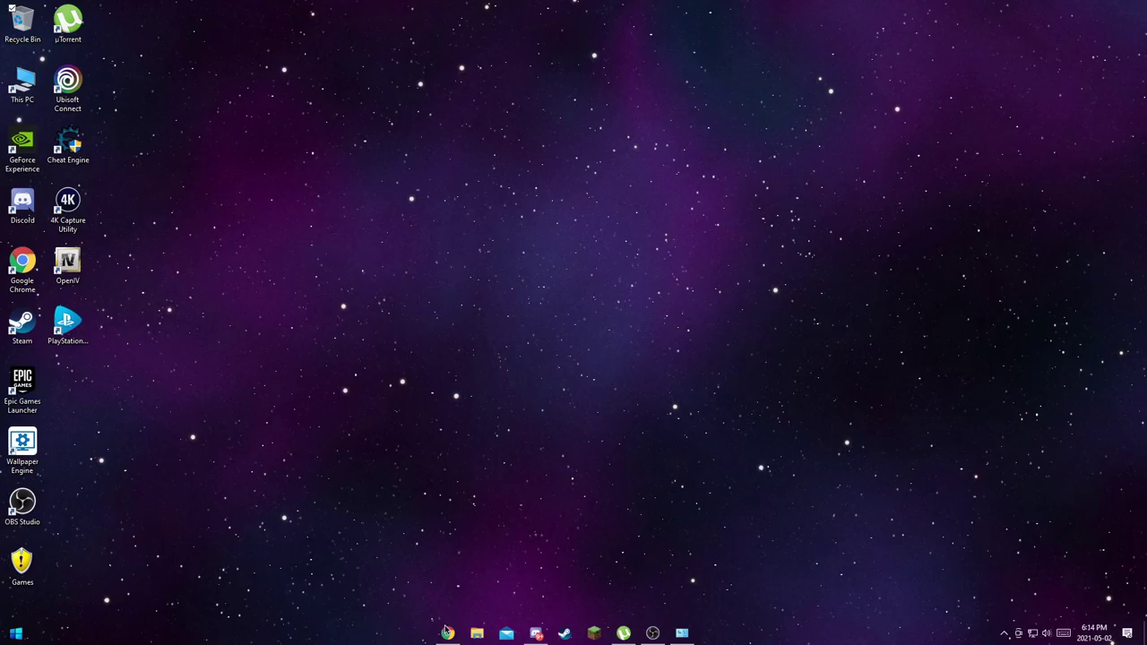
View the MediaFire download page for PlayStationNow-9.7.23.zip in Chrome and return to the desktop.
{"action": "left_click", "coordinate": [450, 627]}
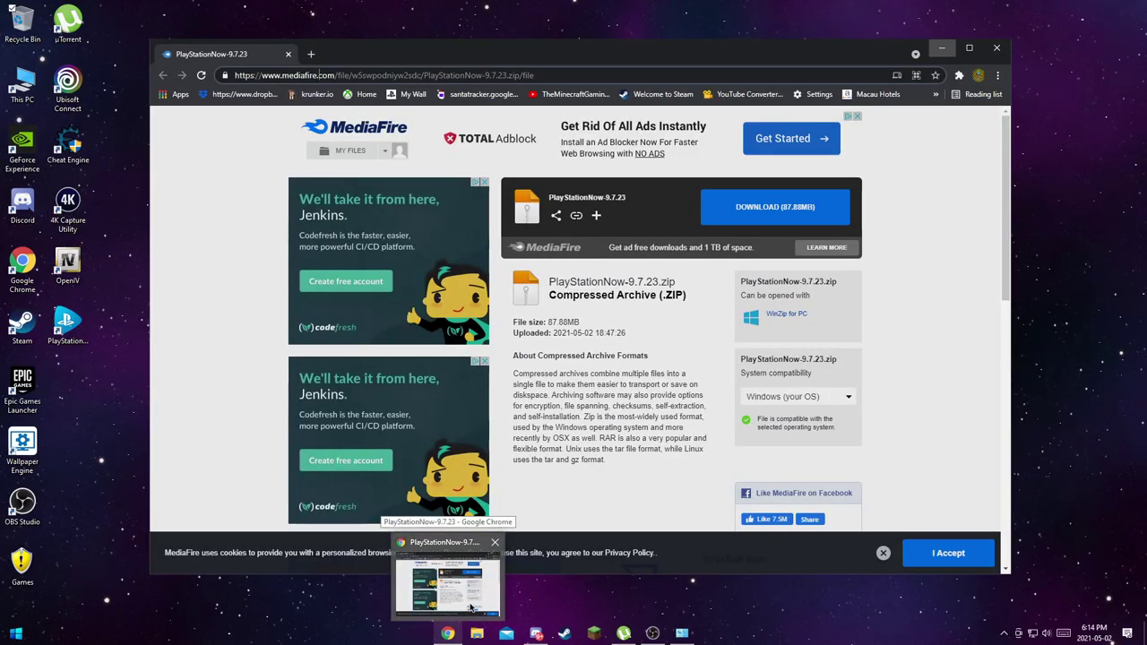
{"action": "left_click", "coordinate": [605, 400]}
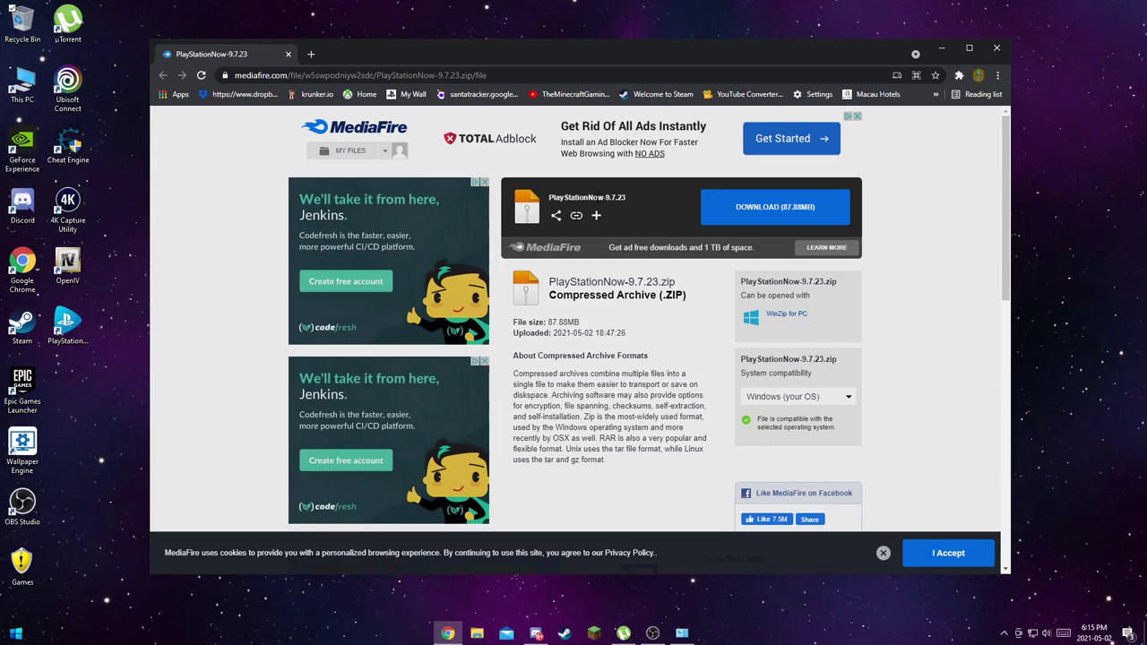
{"action": "left_click", "coordinate": [945, 55]}
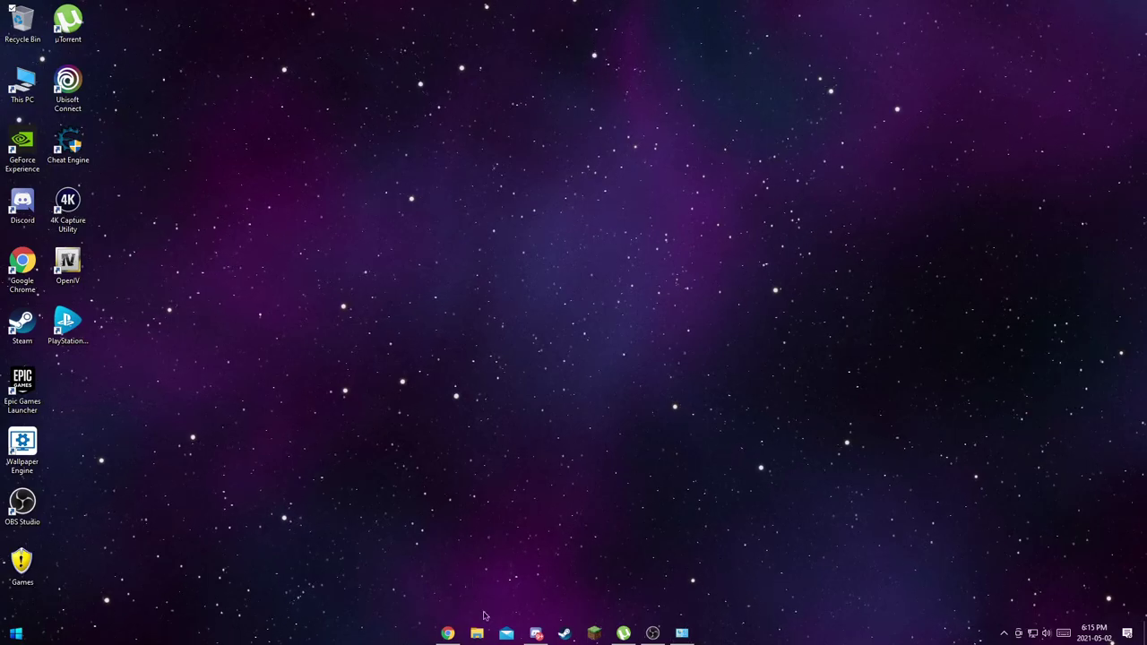
{"action": "left_click", "coordinate": [445, 635]}
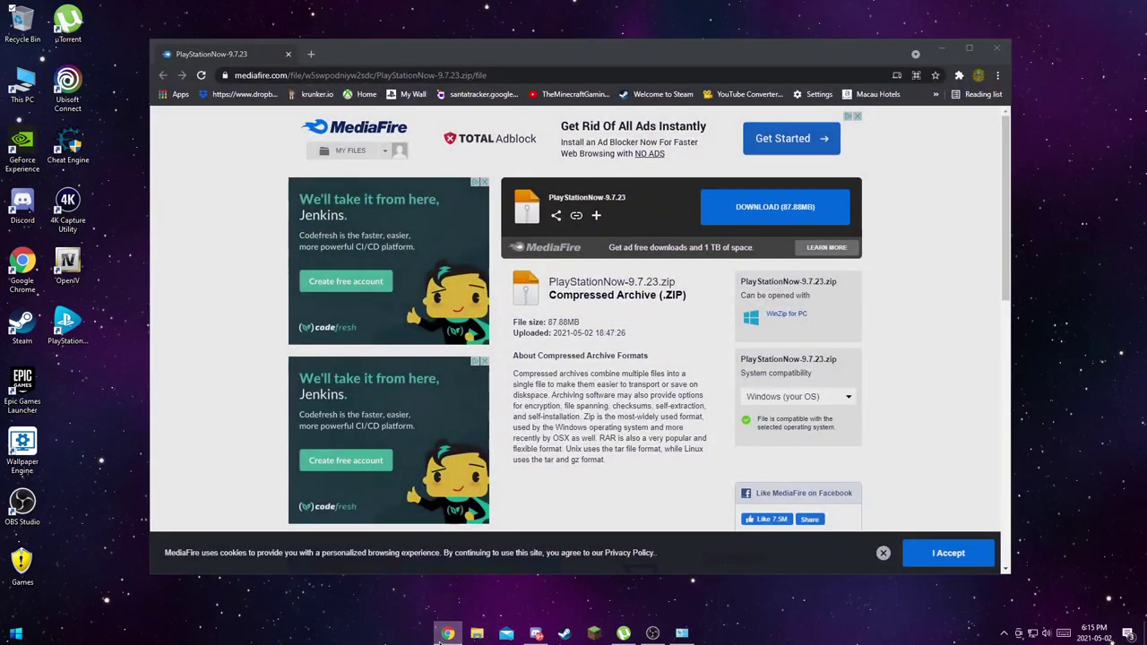
{"action": "left_click", "coordinate": [443, 634]}
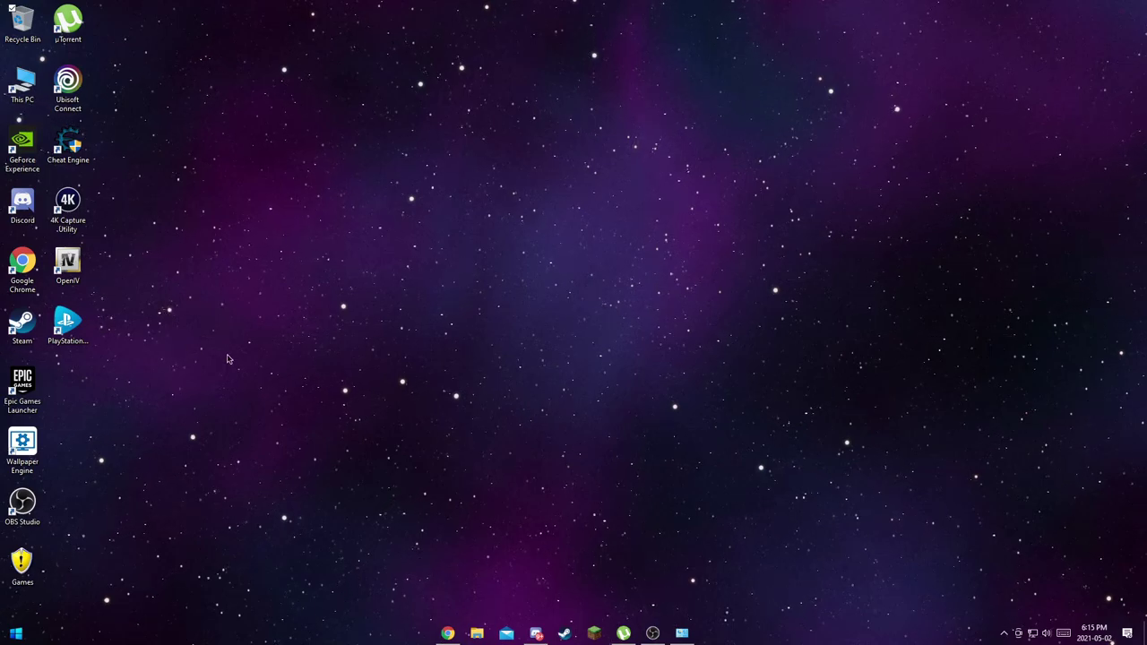
{"action": "left_click", "coordinate": [68, 324]}
{"action": "left_click_drag", "start_coordinate": [82, 335], "coordinate": [81, 325]}
{"action": "left_click", "coordinate": [182, 367]}
{"action": "left_click", "coordinate": [448, 633]}
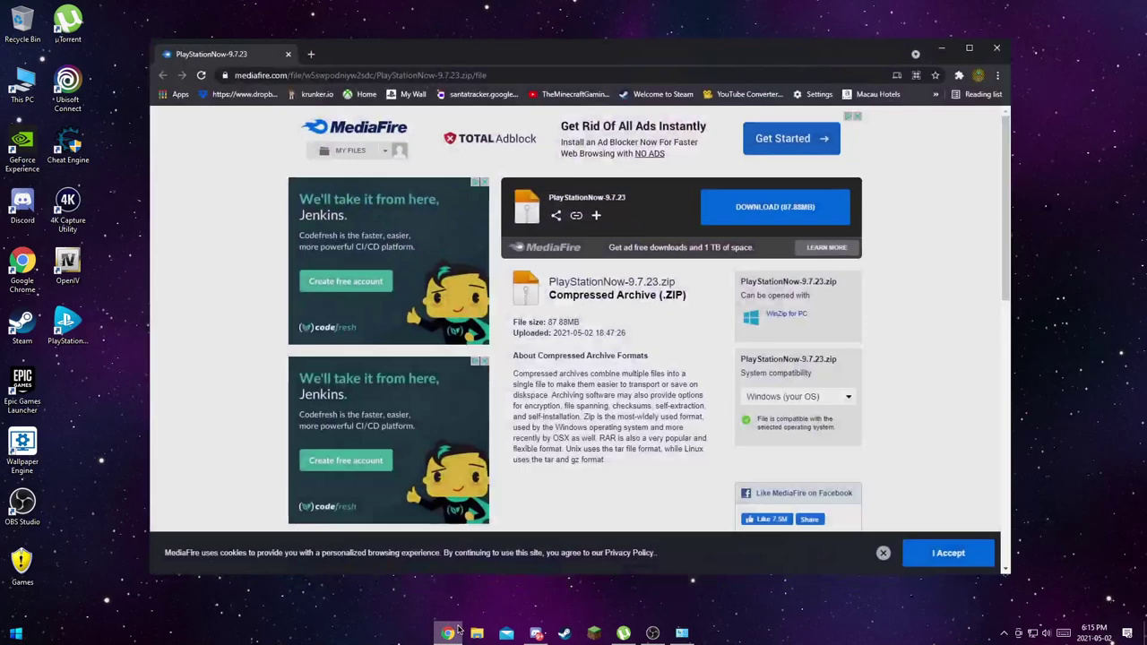
{"action": "left_click", "coordinate": [448, 634]}
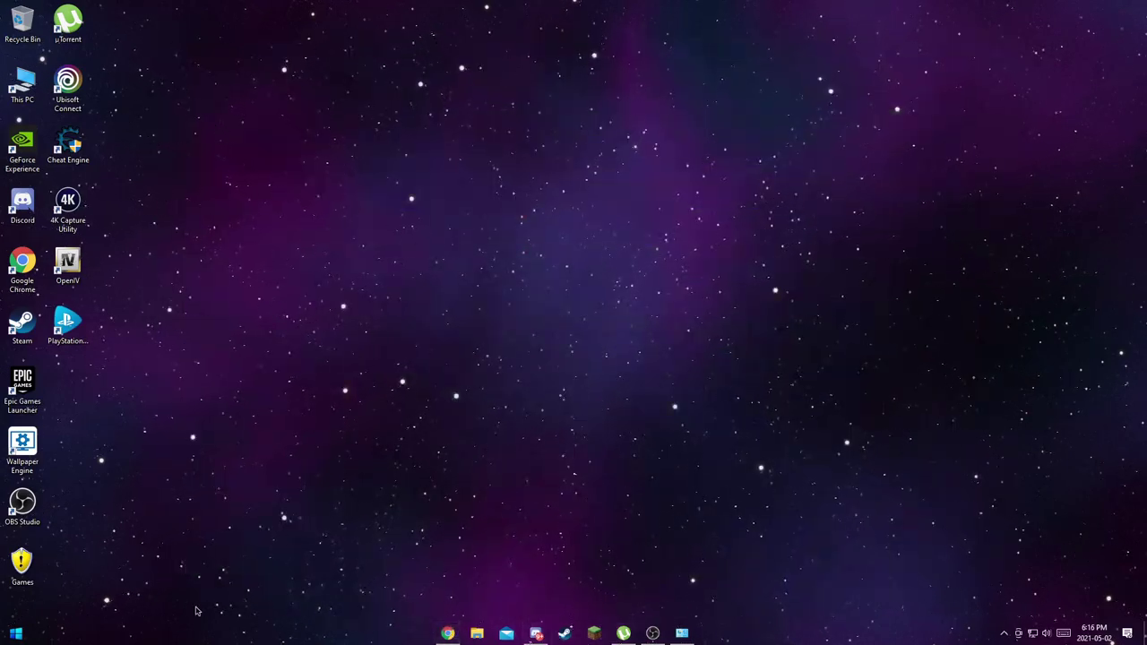
{"action": "left_click", "coordinate": [3, 630]}
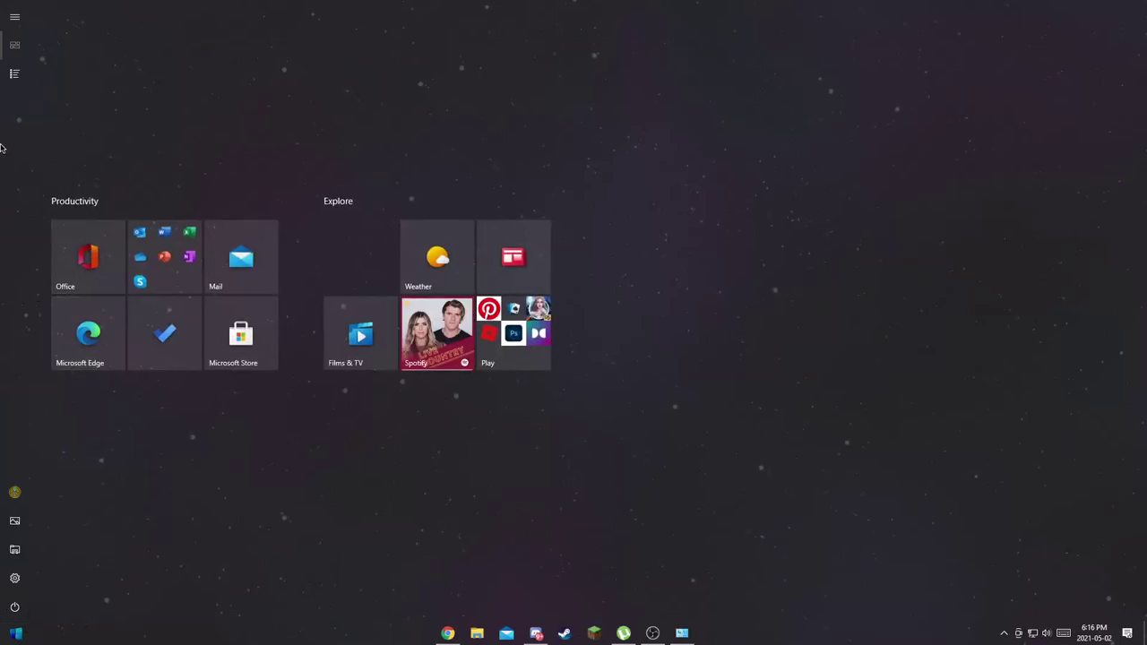
{"action": "left_click", "coordinate": [15, 76]}
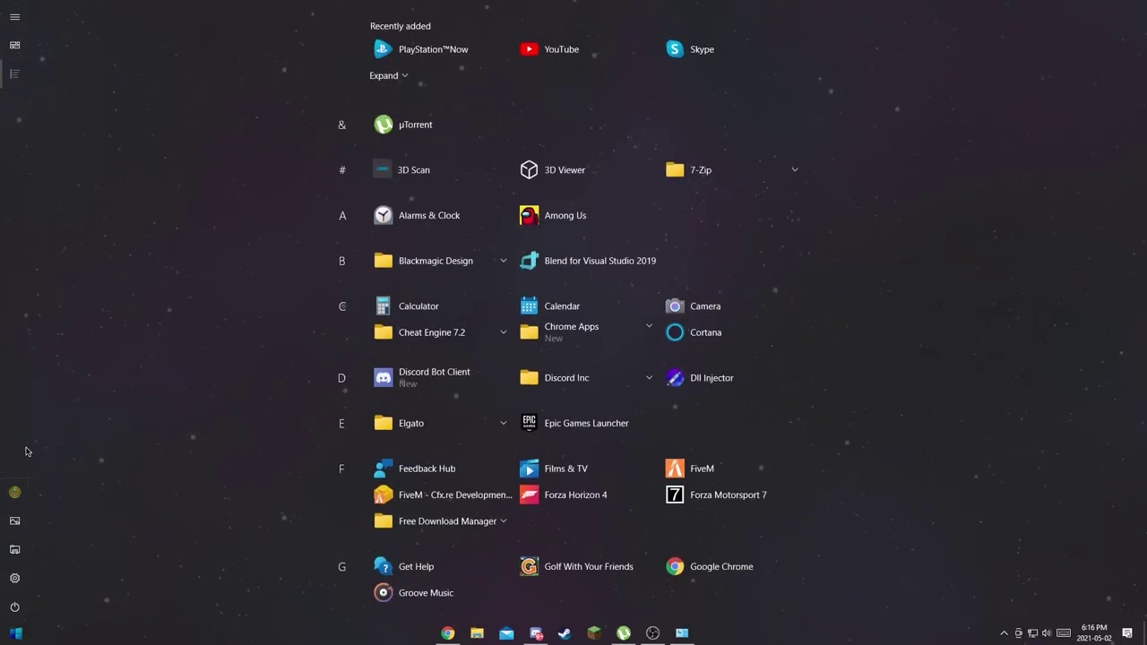
{"action": "left_click", "coordinate": [15, 633]}
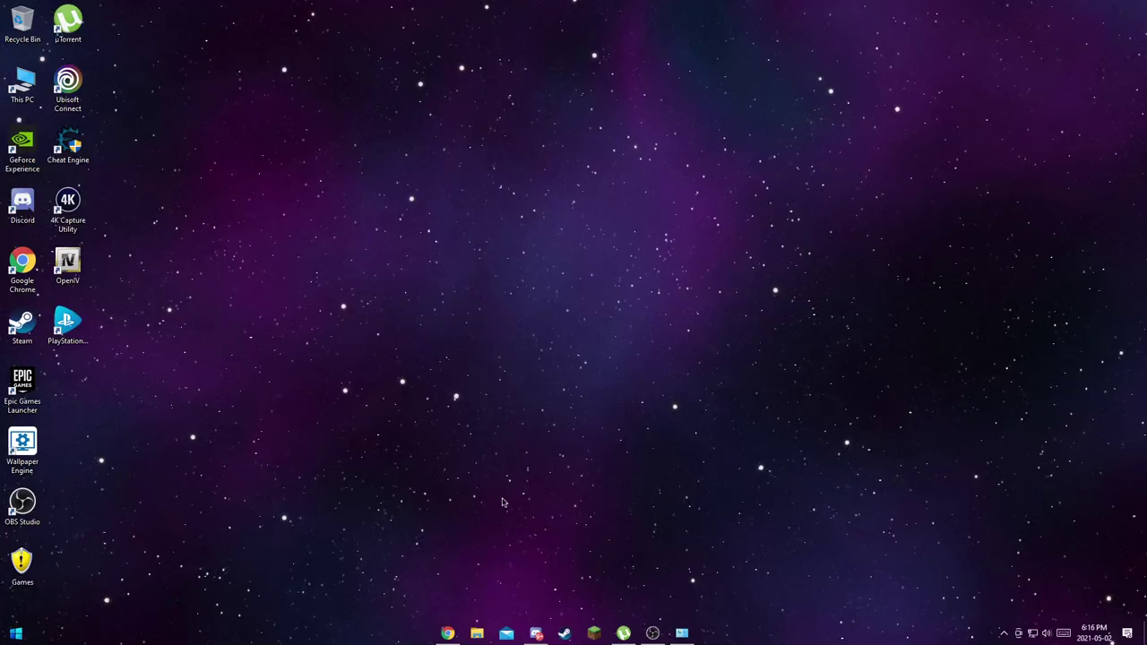
Search for Control Panel, open it, and show the computer's devices and printers.
{"action": "left_click", "coordinate": [15, 634]}
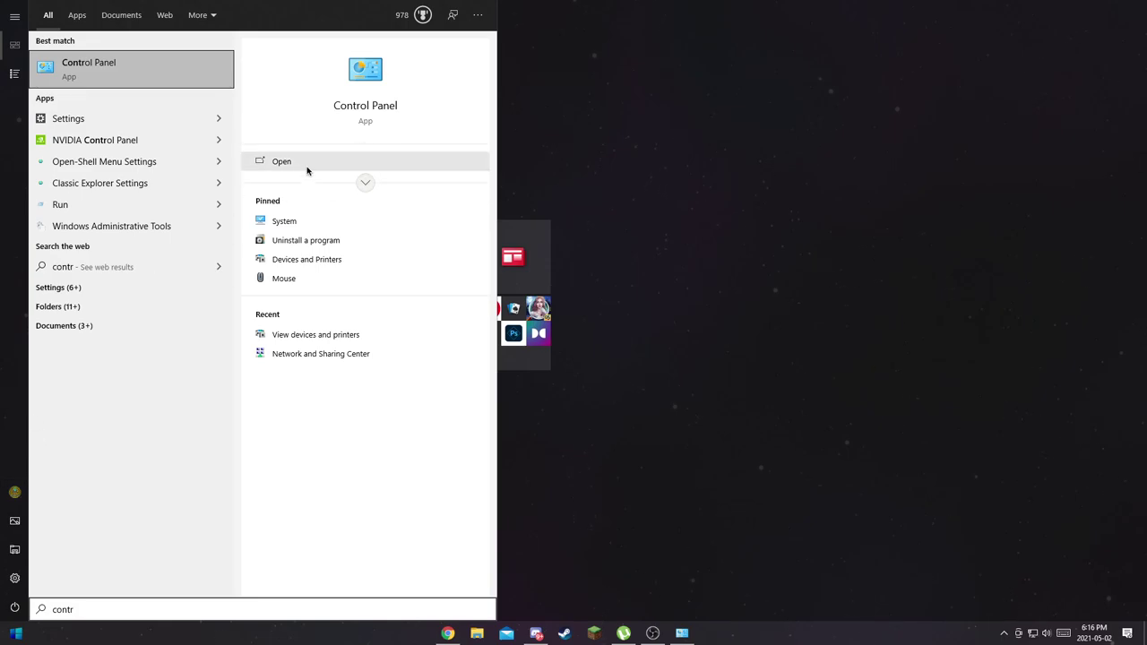
{"action": "left_click", "coordinate": [307, 168]}
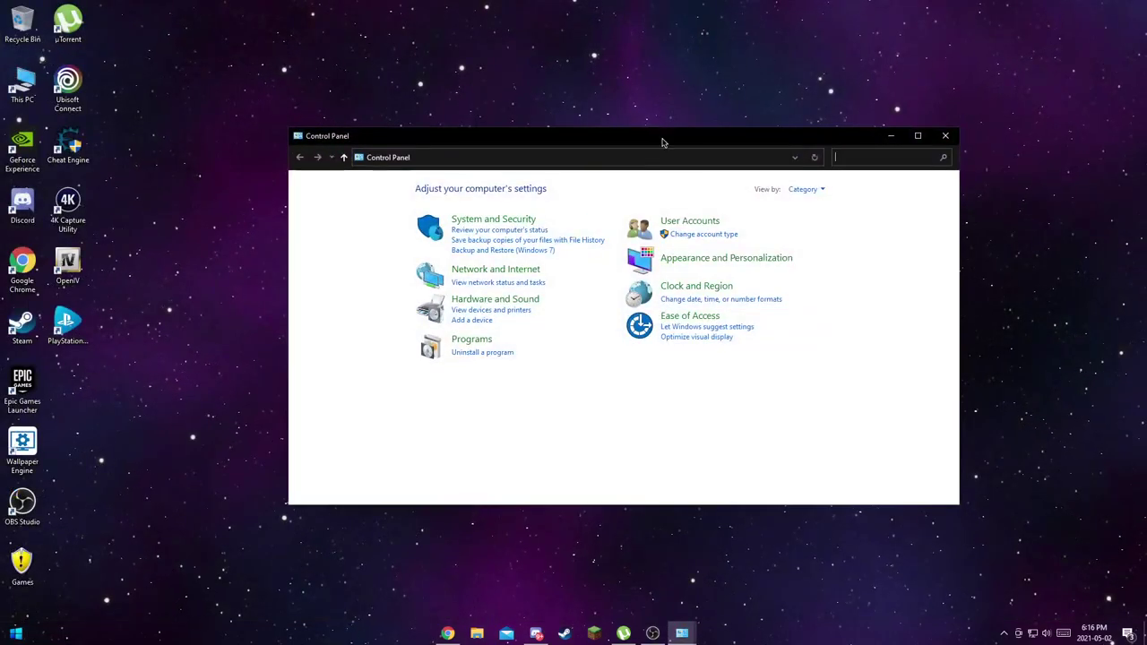
{"action": "left_click", "coordinate": [918, 135]}
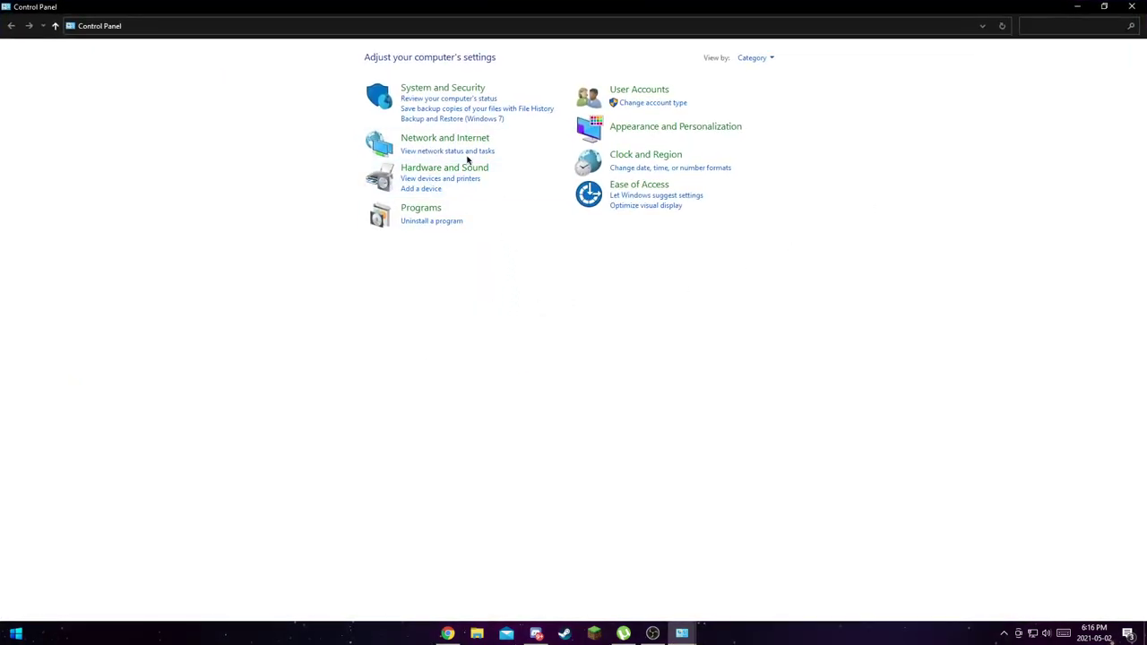
{"action": "left_click", "coordinate": [1105, 7]}
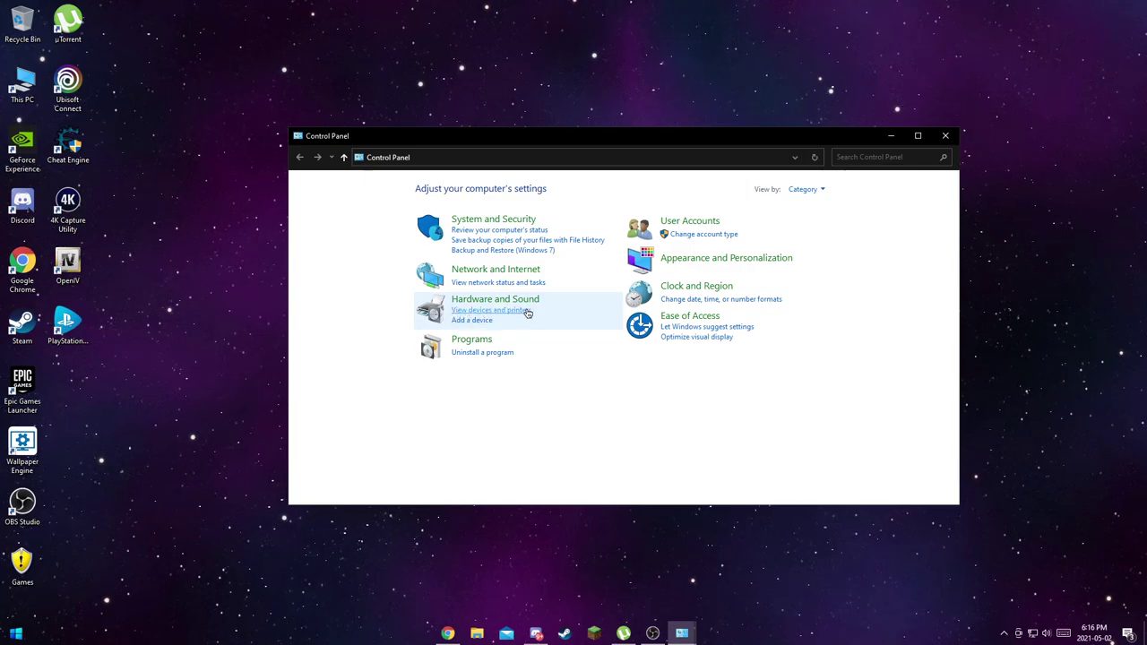
{"action": "left_click", "coordinate": [528, 311]}
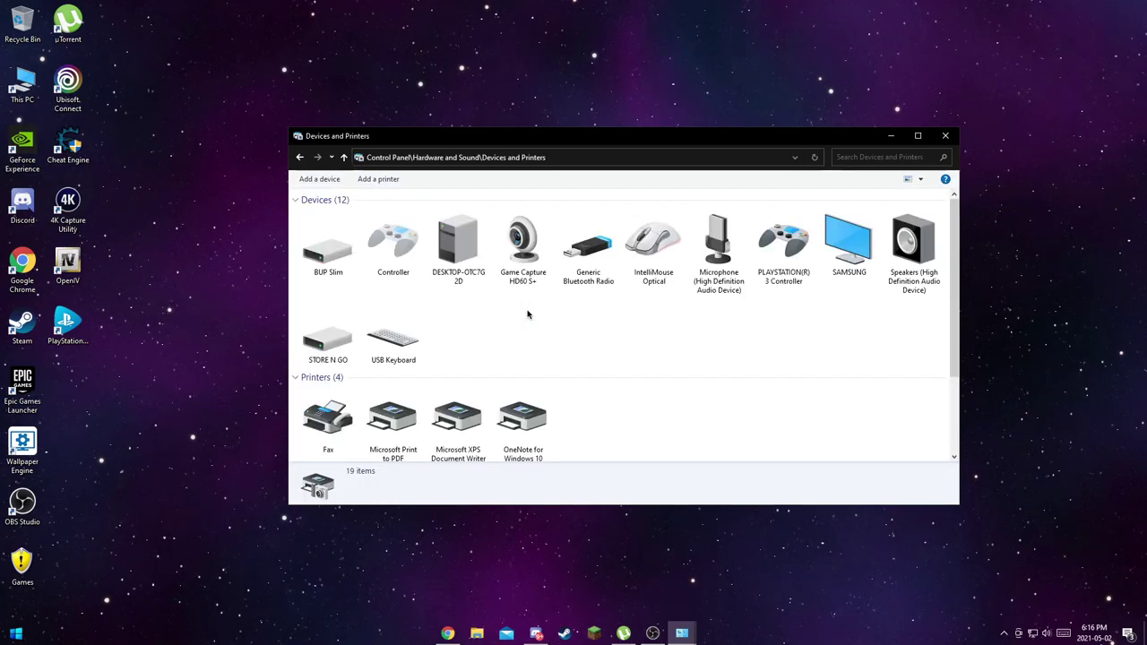
Open the properties of the PLAYSTATION(R)3 Controller device.
{"action": "scroll", "coordinate": [505, 394], "scroll_direction": "down", "scroll_amount": 2}
{"action": "scroll", "coordinate": [510, 398], "scroll_direction": "up", "scroll_amount": 2}
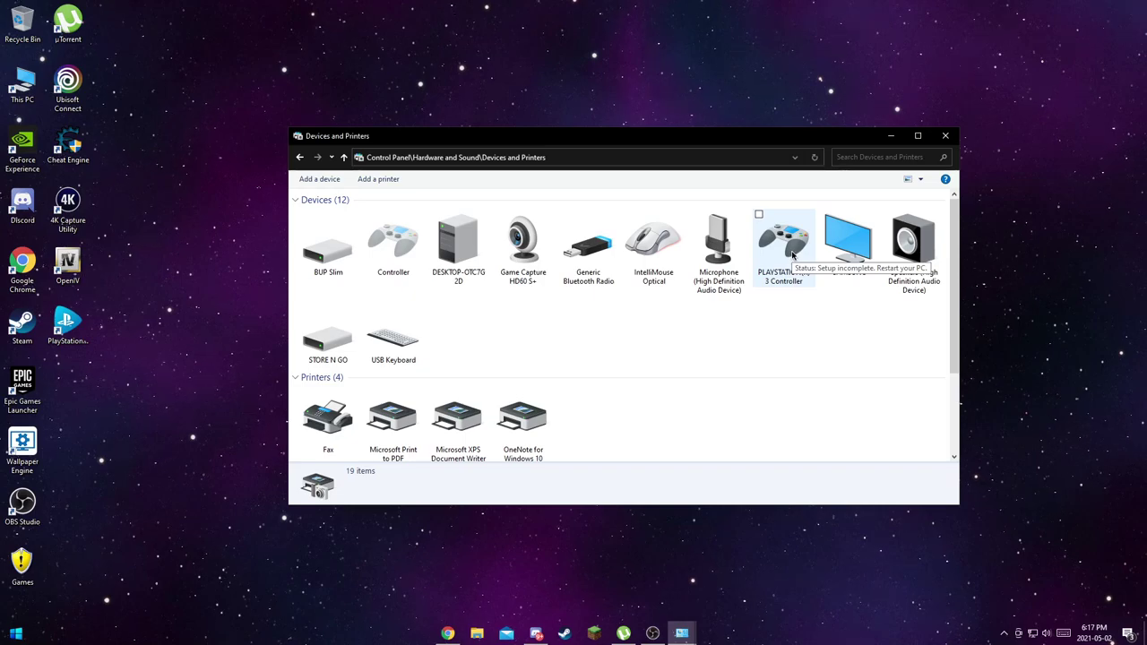
{"action": "right_click", "coordinate": [783, 245]}
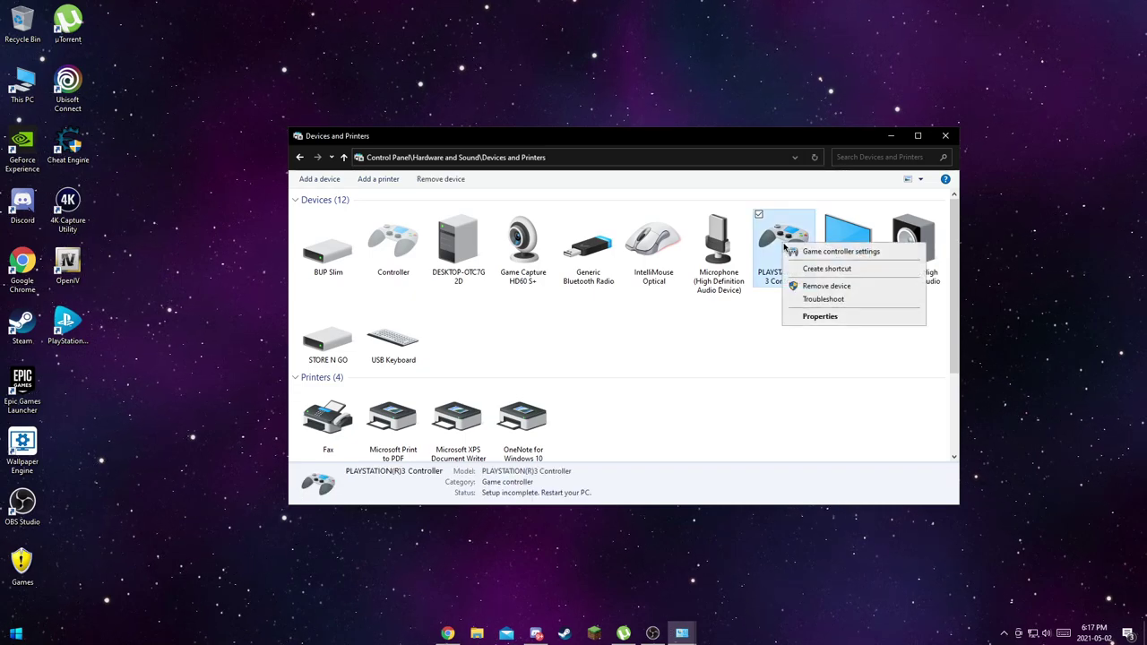
{"action": "left_click", "coordinate": [761, 319]}
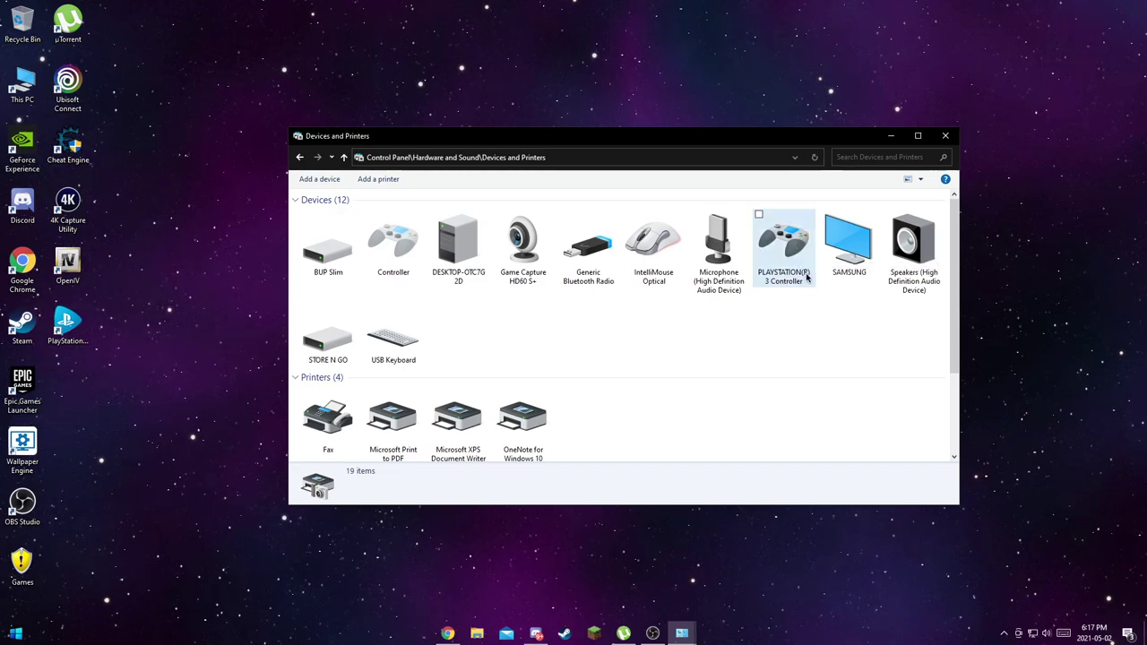
{"action": "mouse_move", "coordinate": [786, 287]}
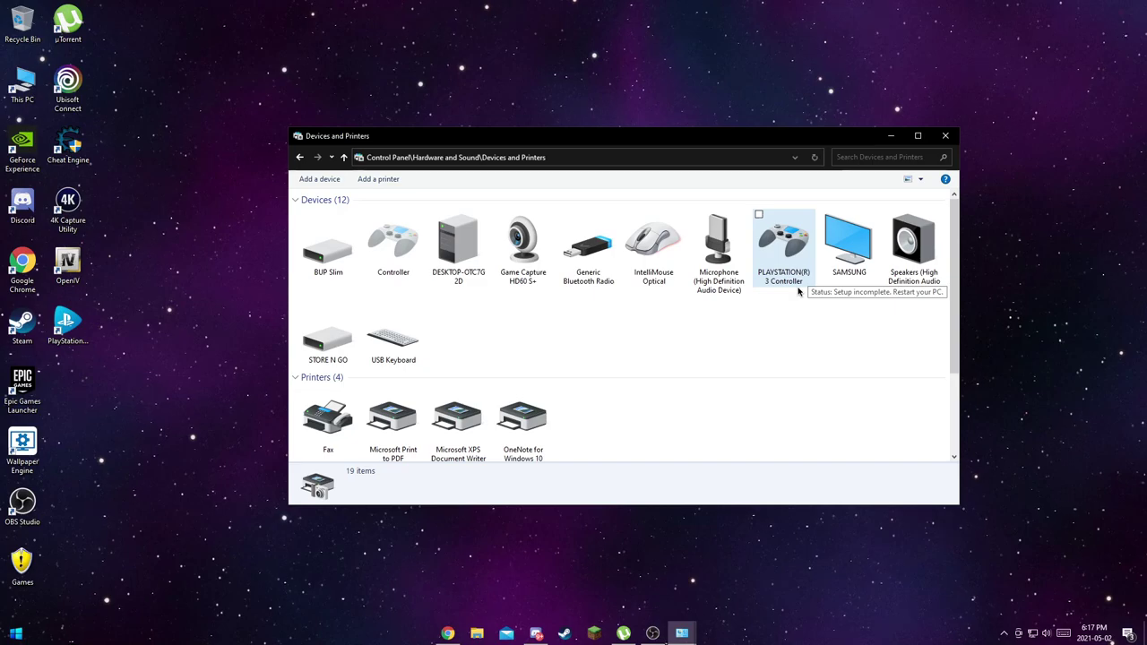
{"action": "left_click", "coordinate": [778, 269]}
{"action": "right_click", "coordinate": [775, 235]}
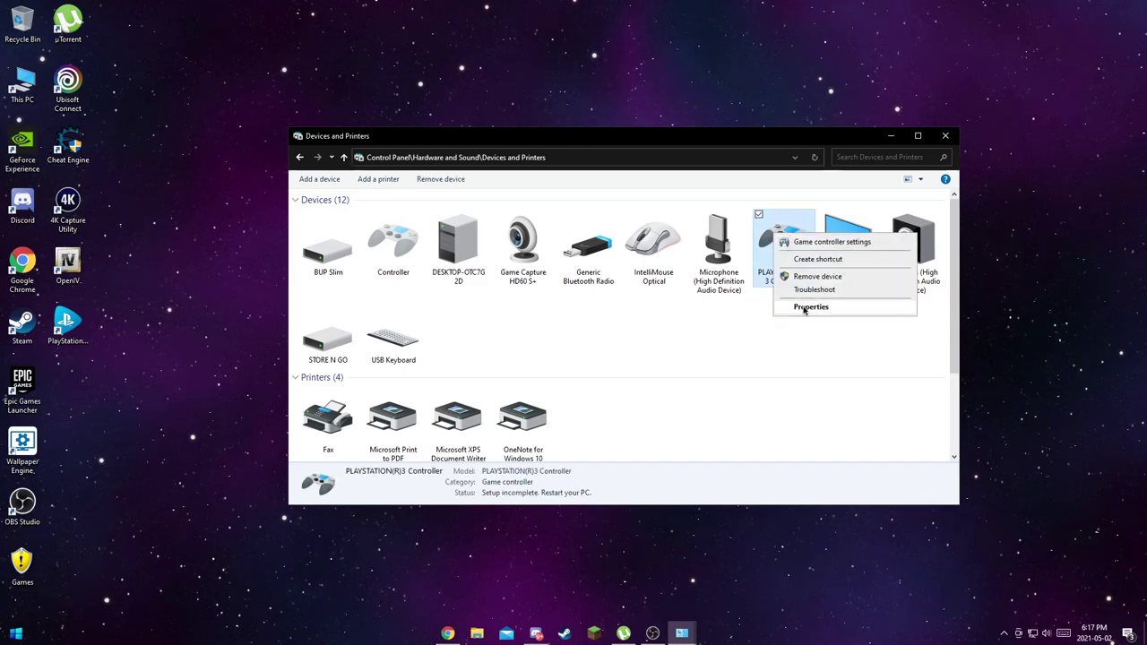
{"action": "left_click", "coordinate": [805, 307]}
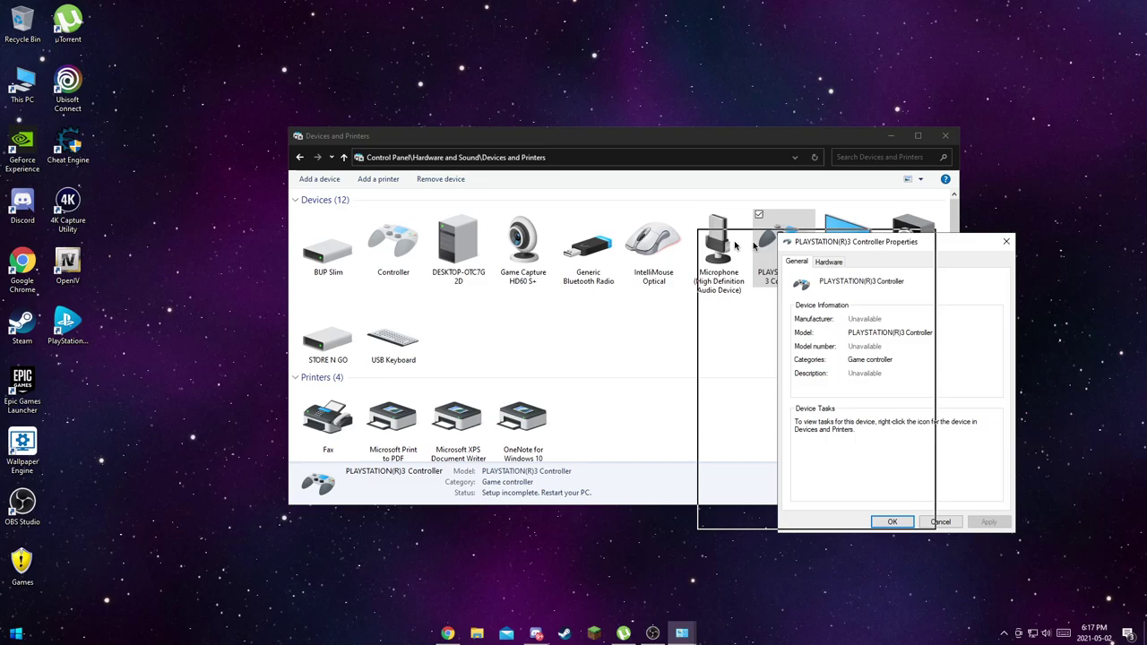
{"action": "left_click_drag", "start_coordinate": [734, 245], "coordinate": [492, 205]}
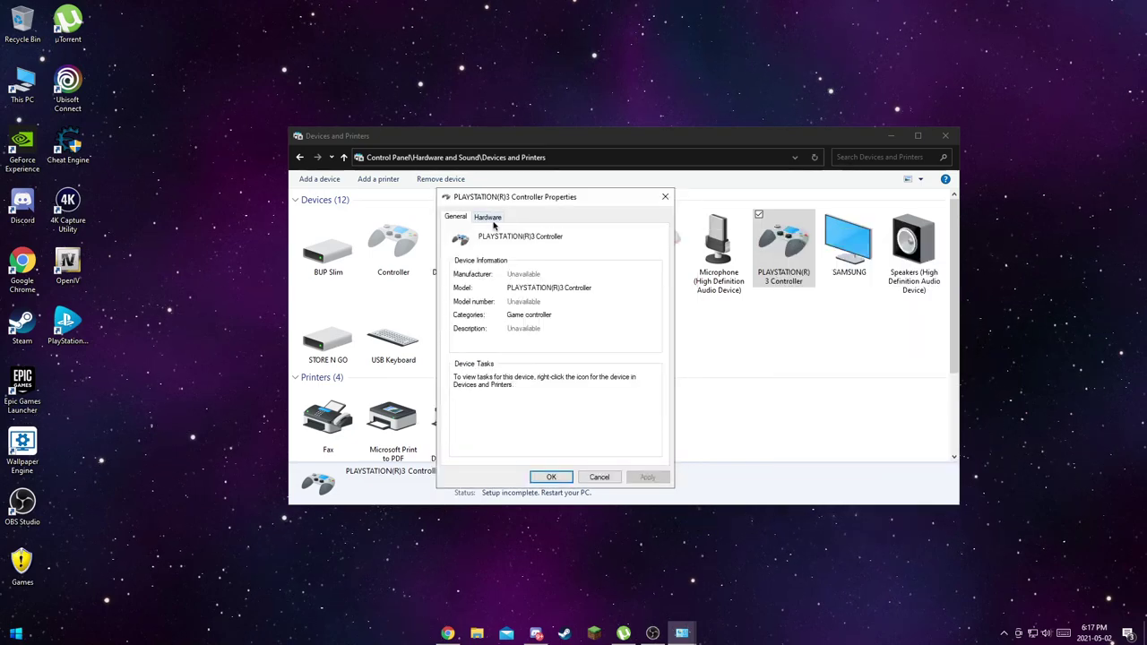
Select USB Input Device among the controller's hardware functions and open its properties.
{"action": "left_click", "coordinate": [491, 219]}
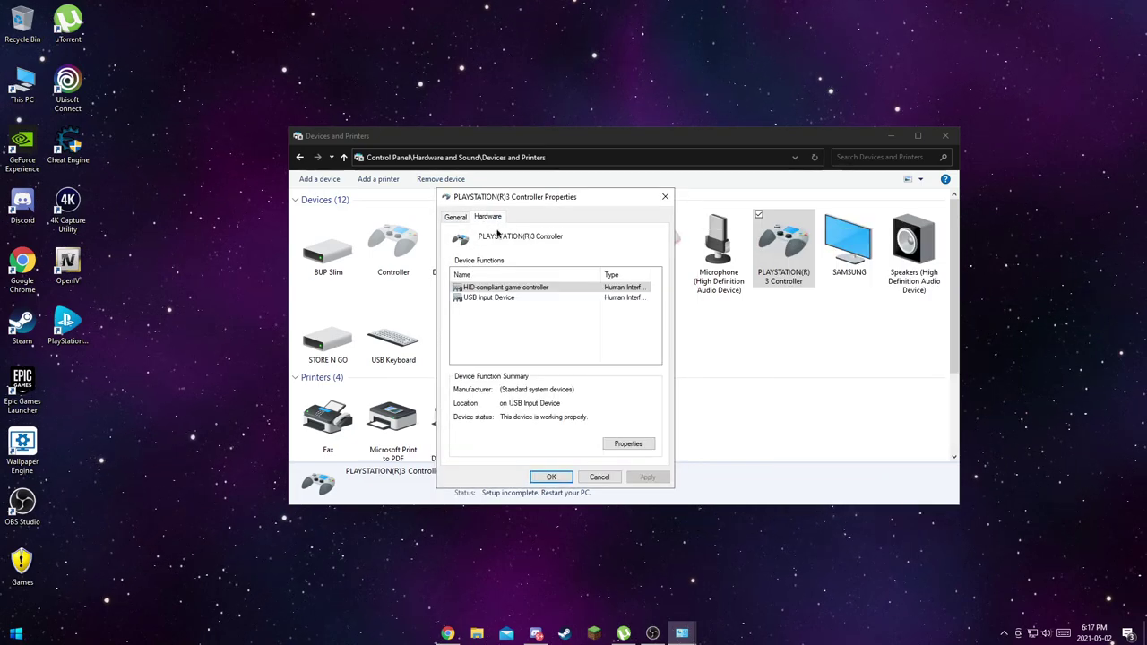
{"action": "left_click", "coordinate": [456, 216]}
{"action": "left_click", "coordinate": [490, 220]}
{"action": "left_click", "coordinate": [525, 300]}
{"action": "left_click", "coordinate": [522, 288]}
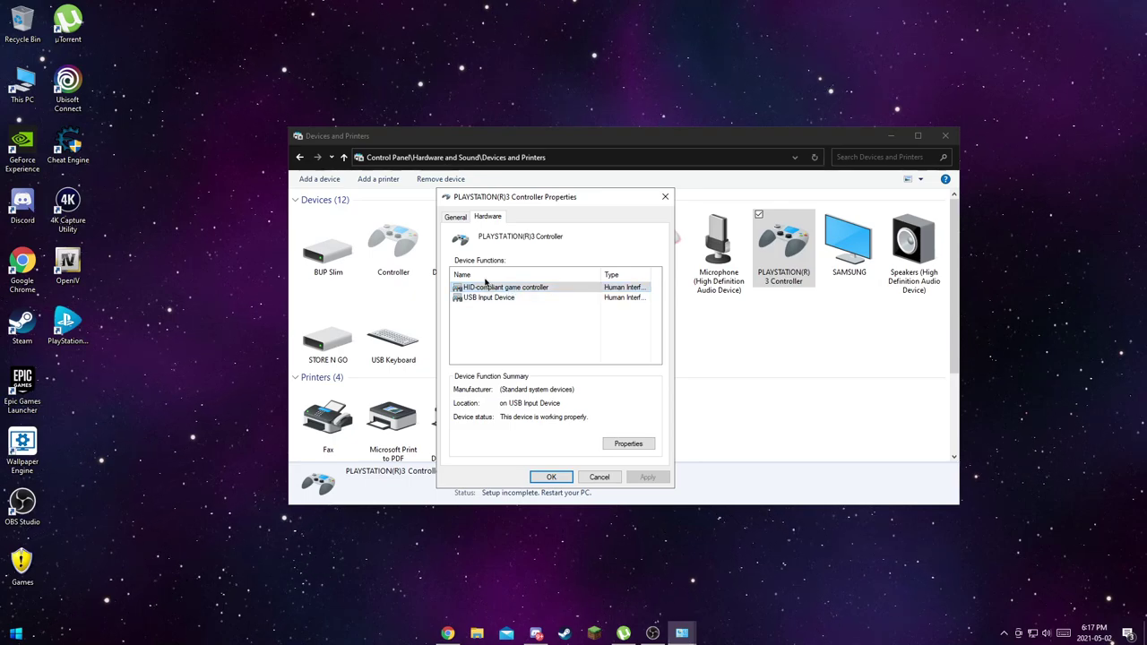
{"action": "left_click", "coordinate": [485, 299]}
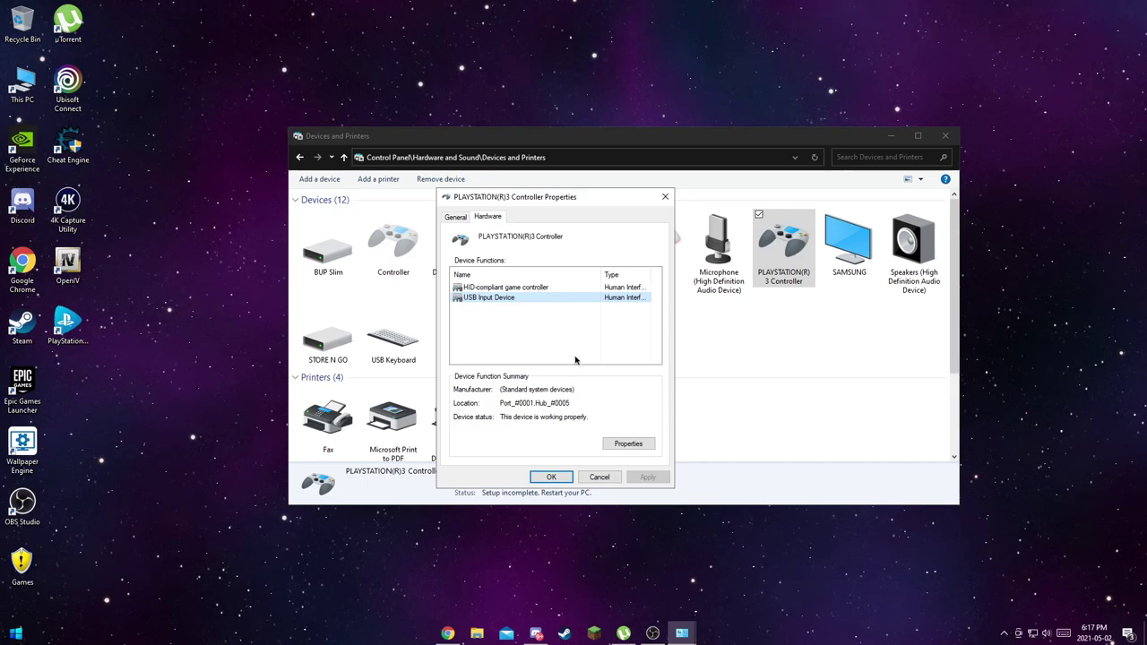
{"action": "left_click", "coordinate": [632, 444]}
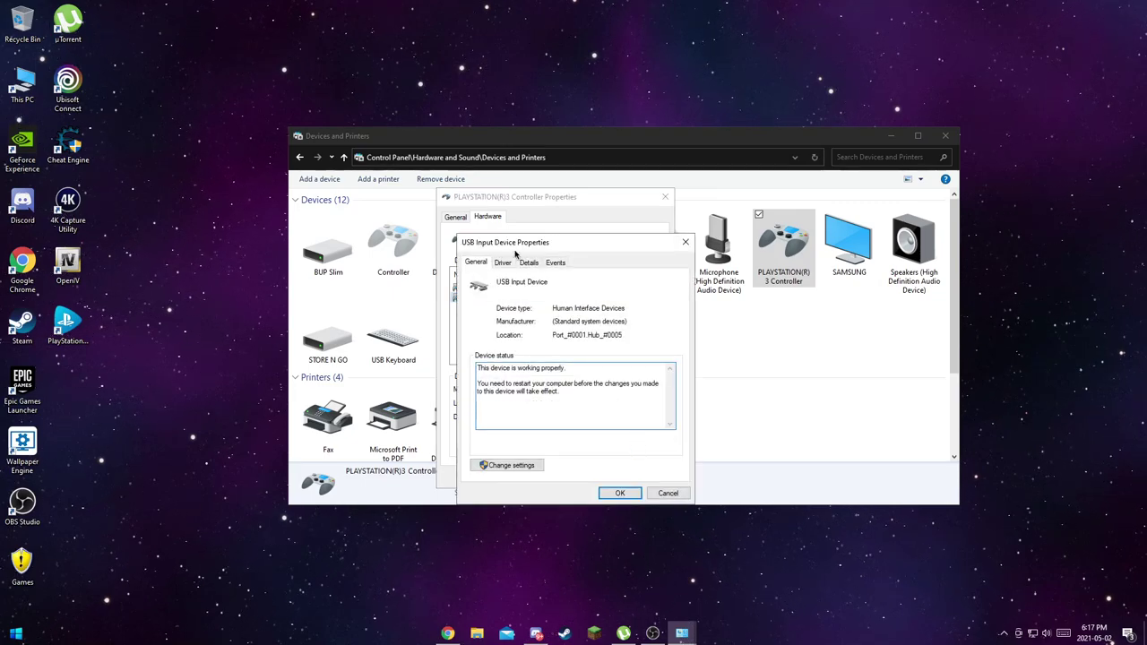
Make the USB Input Device properties editable so that its driver can be changed.
{"action": "left_click", "coordinate": [503, 263]}
{"action": "left_click", "coordinate": [475, 261]}
{"action": "left_click", "coordinate": [500, 262]}
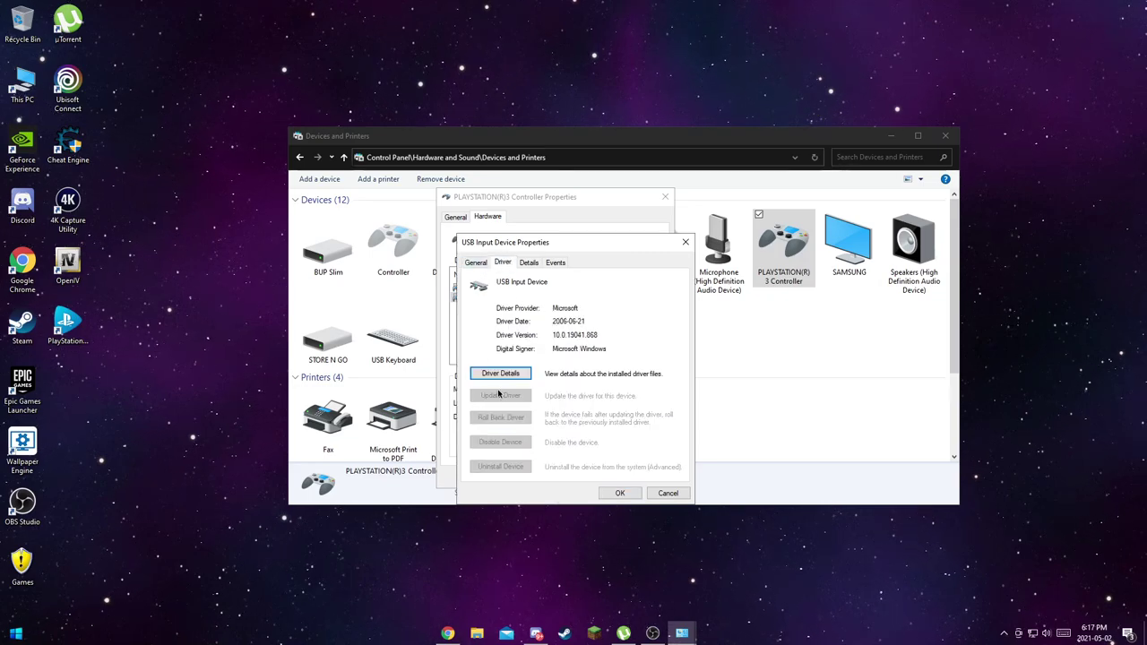
{"action": "left_click", "coordinate": [475, 262]}
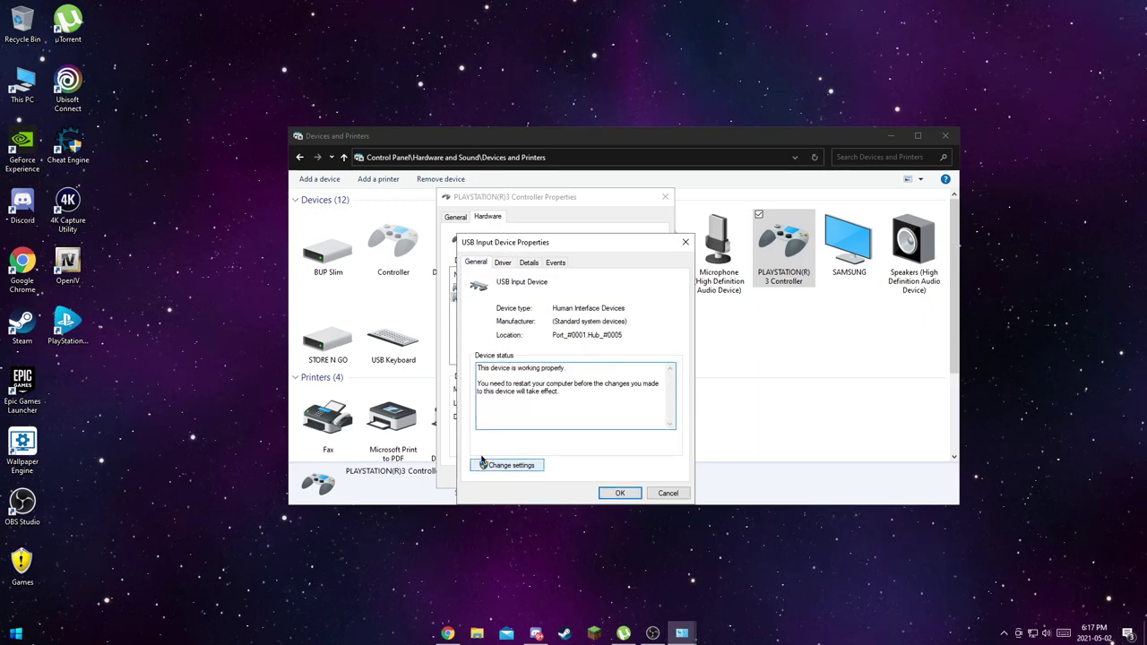
{"action": "left_click", "coordinate": [509, 466]}
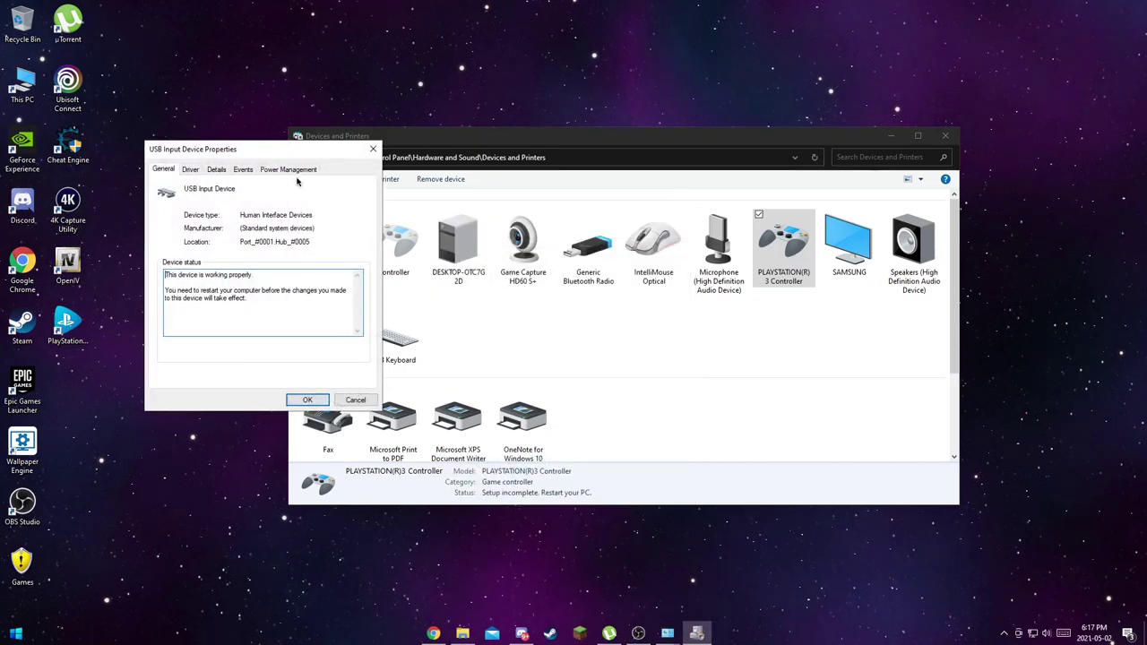
{"action": "left_click_drag", "start_coordinate": [285, 148], "coordinate": [657, 202]}
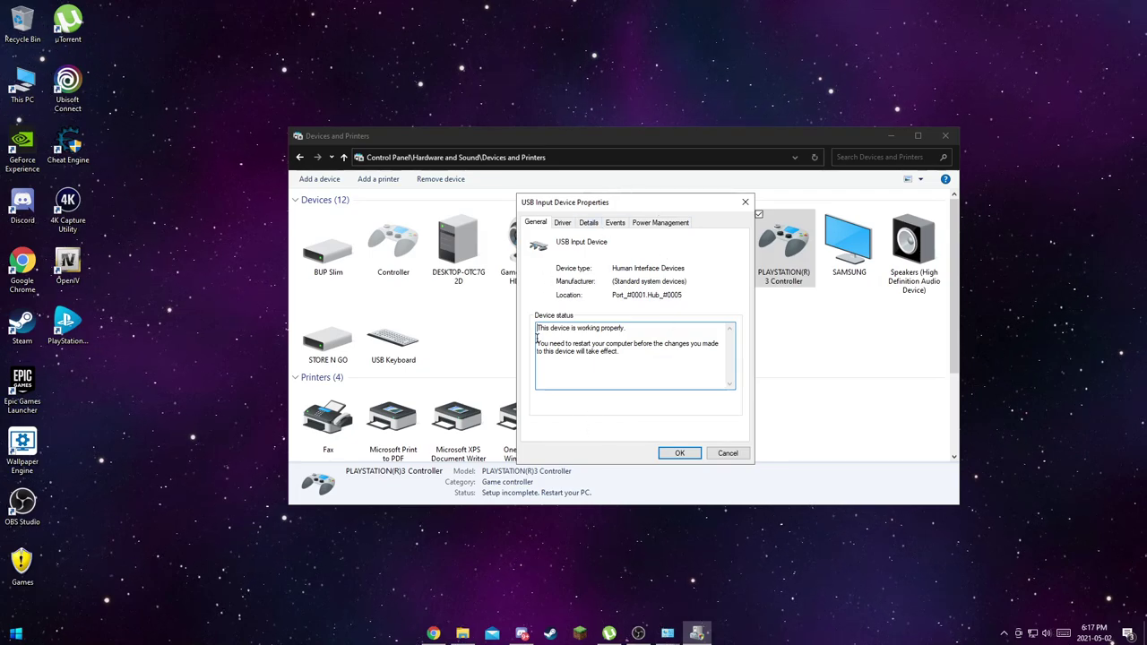
{"action": "left_click_drag", "start_coordinate": [618, 207], "coordinate": [537, 202]}
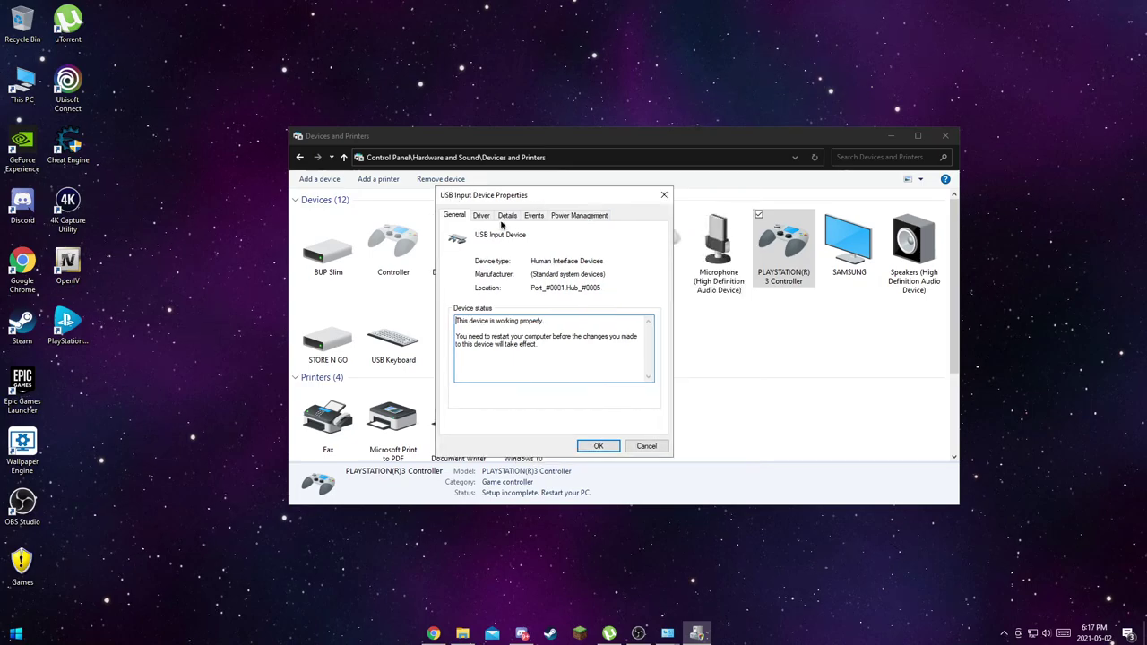
Update the USB Input Device driver manually by installing Wireless controller for PLAYSTATION(R)3 from the list of available drivers on the computer.
{"action": "left_click", "coordinate": [484, 215]}
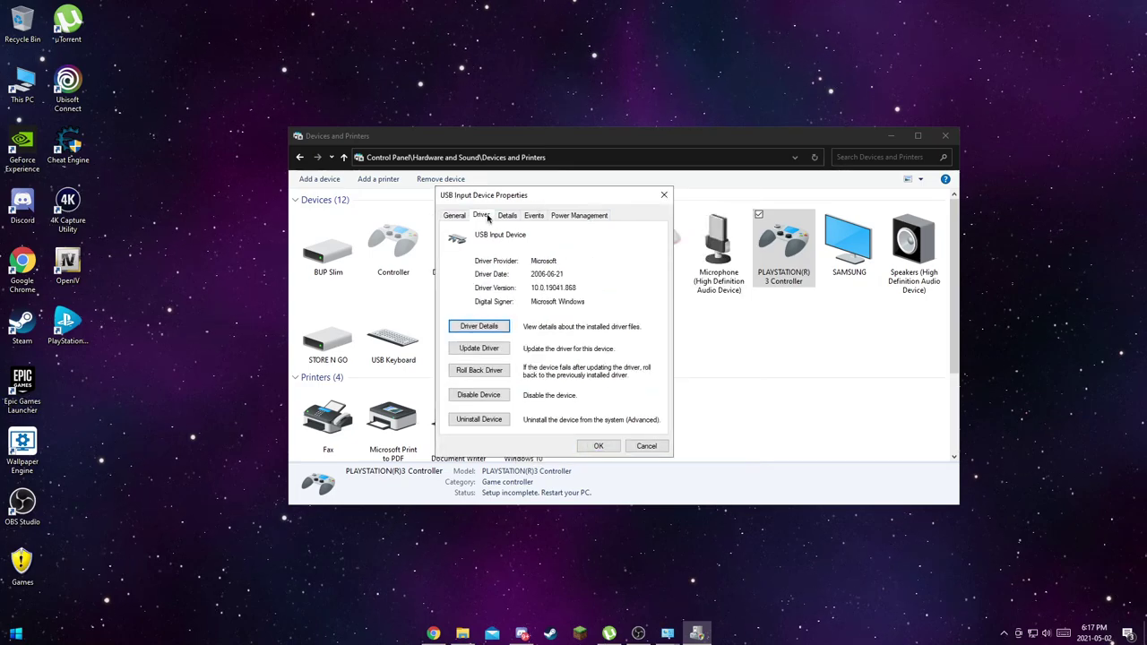
{"action": "left_click", "coordinate": [480, 353]}
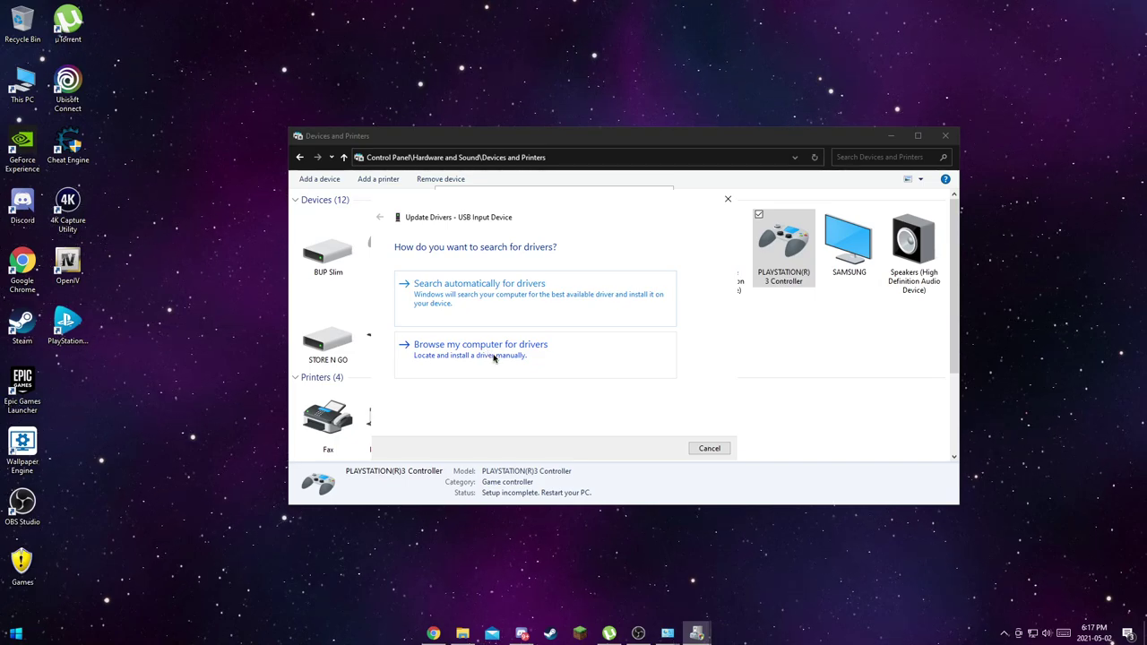
{"action": "left_click", "coordinate": [482, 355]}
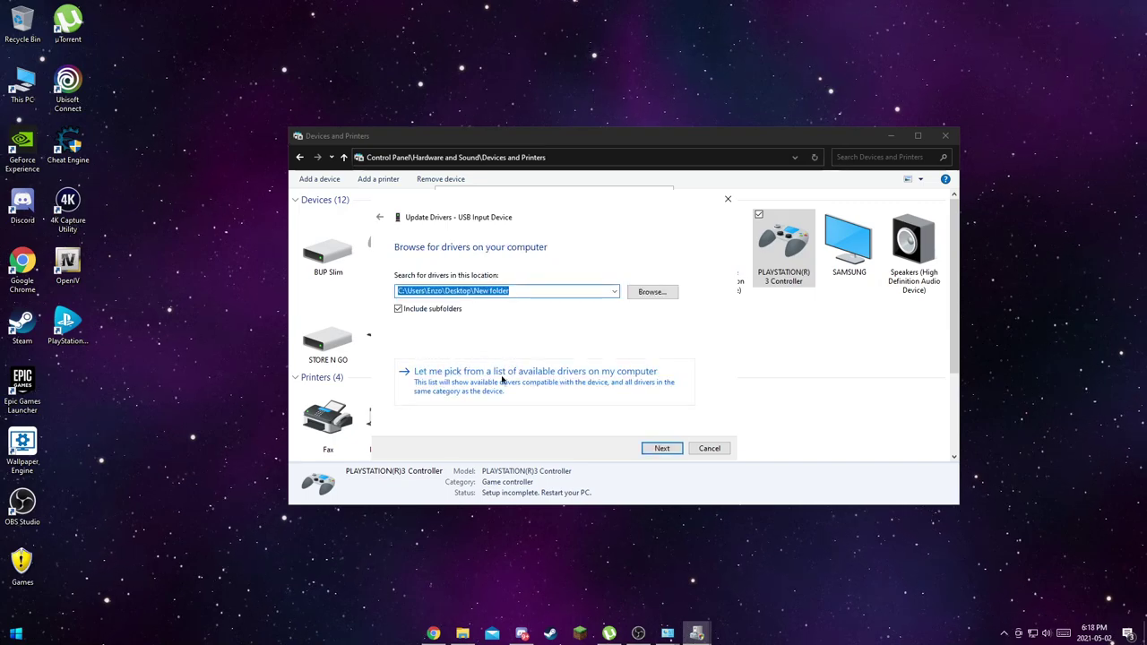
{"action": "left_click", "coordinate": [466, 374]}
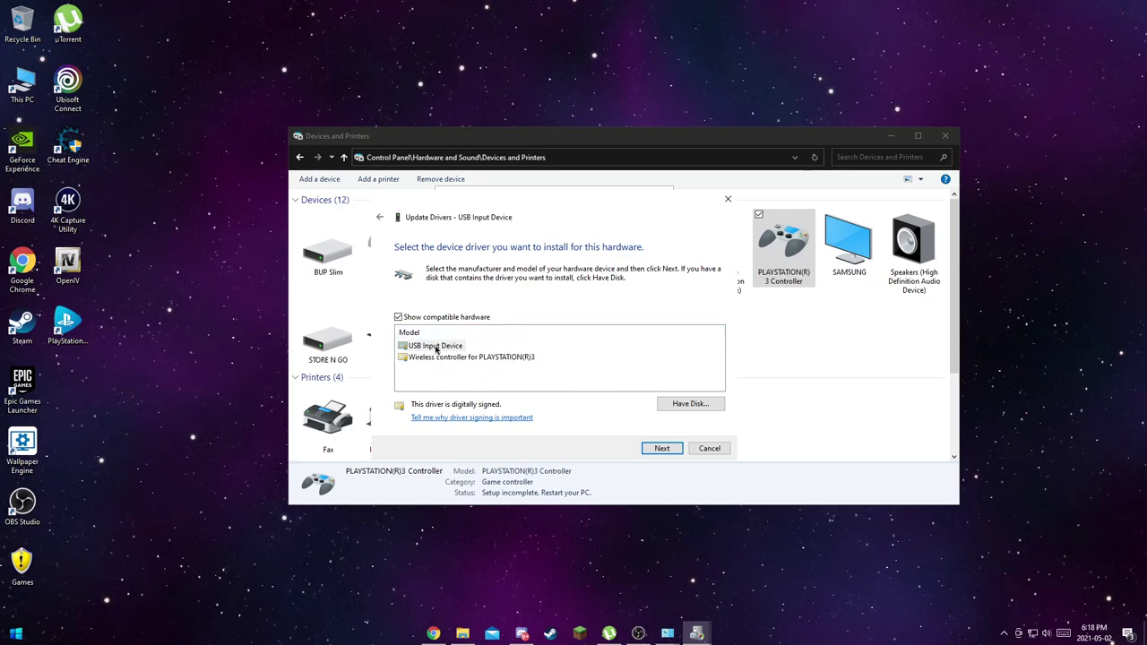
{"action": "left_click", "coordinate": [496, 358]}
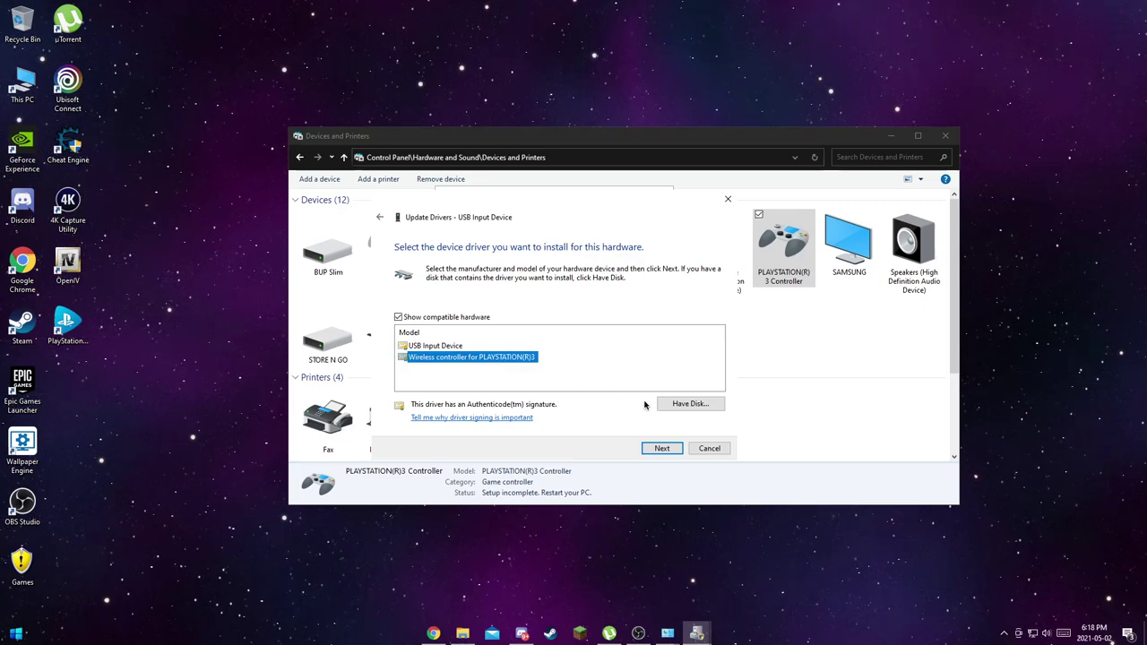
{"action": "left_click", "coordinate": [663, 445]}
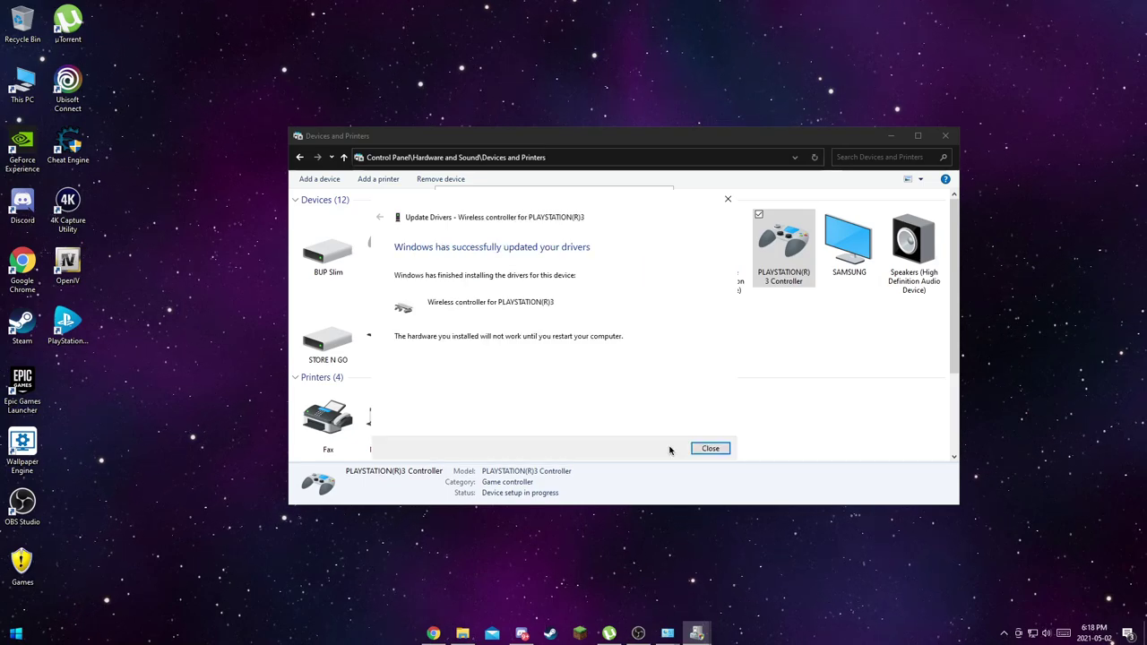
{"action": "left_click", "coordinate": [716, 451]}
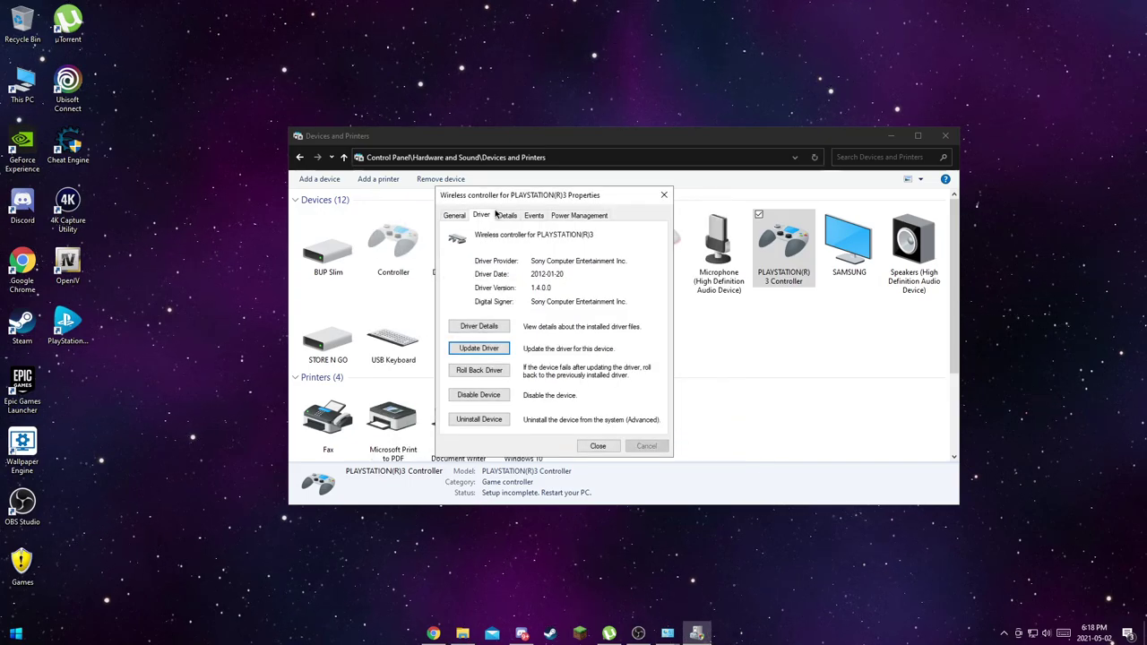
Close the controller's properties dialogs, declining to restart the computer, and minimize the Devices and Printers window.
{"action": "left_click", "coordinate": [664, 194]}
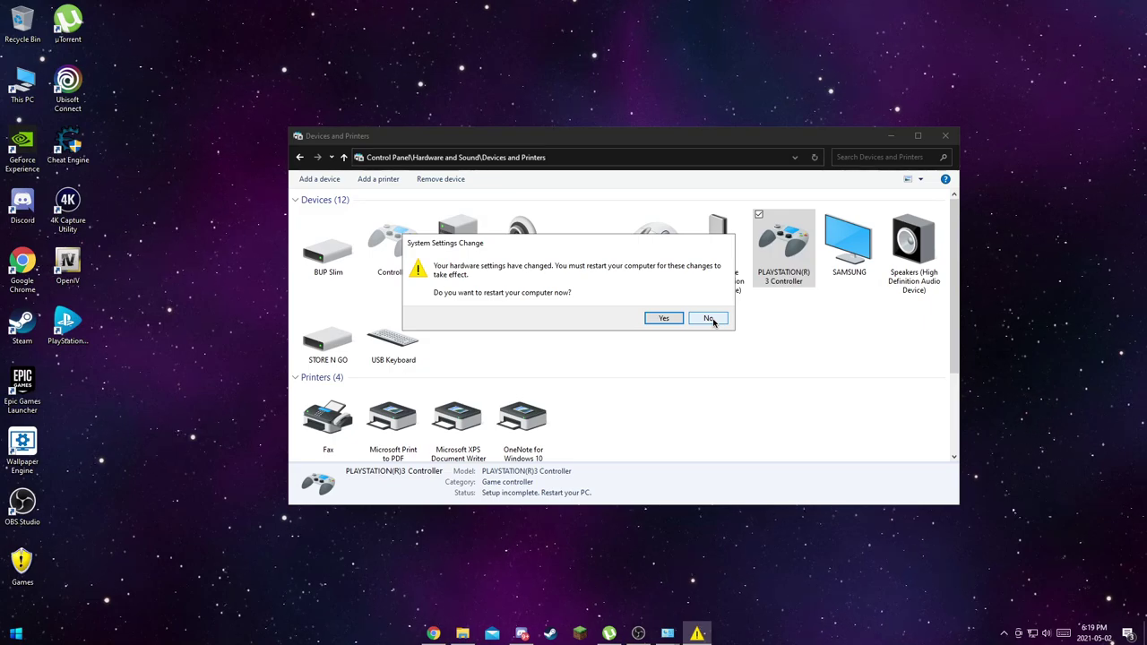
{"action": "left_click", "coordinate": [708, 319]}
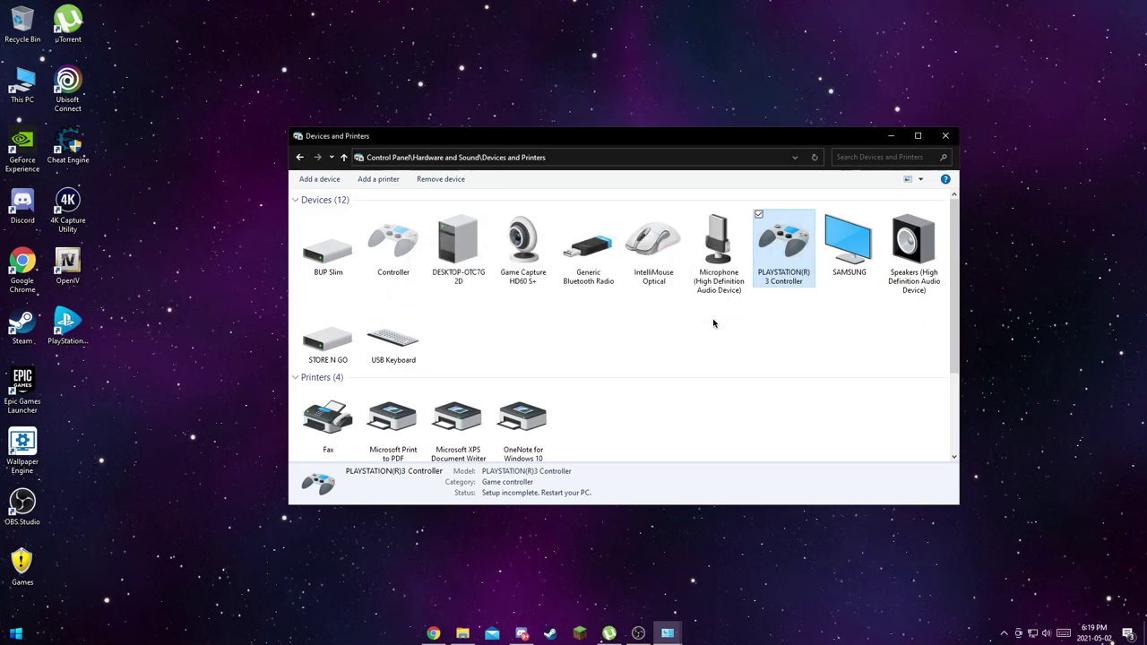
{"action": "left_click", "coordinate": [892, 135]}
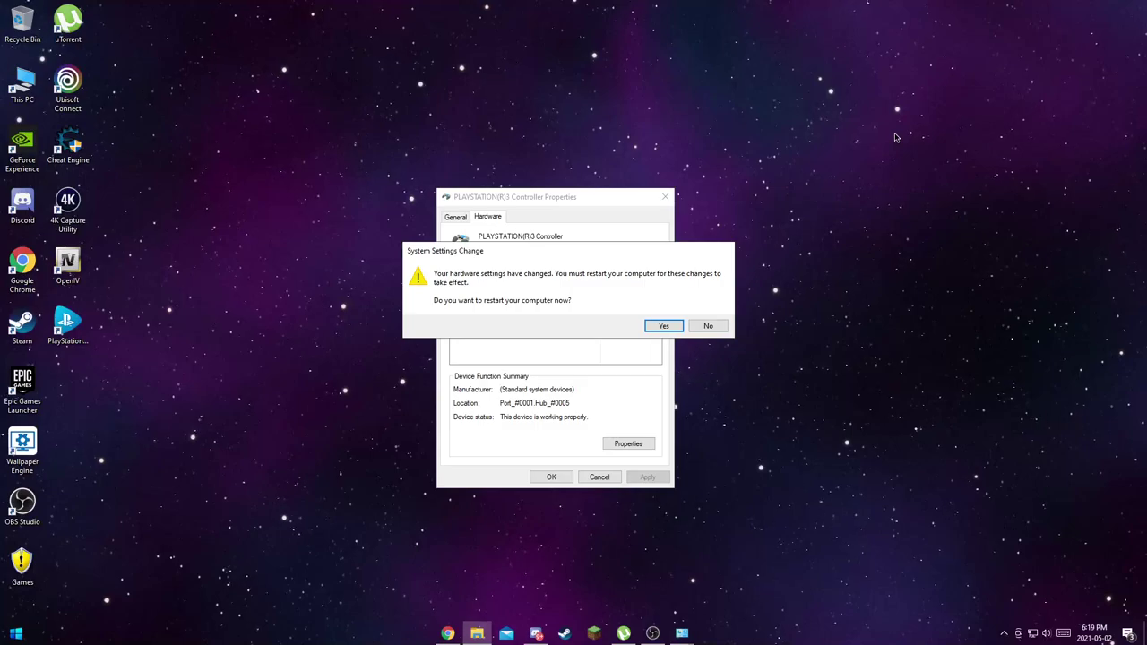
{"action": "left_click", "coordinate": [722, 326]}
{"action": "left_click", "coordinate": [666, 198]}
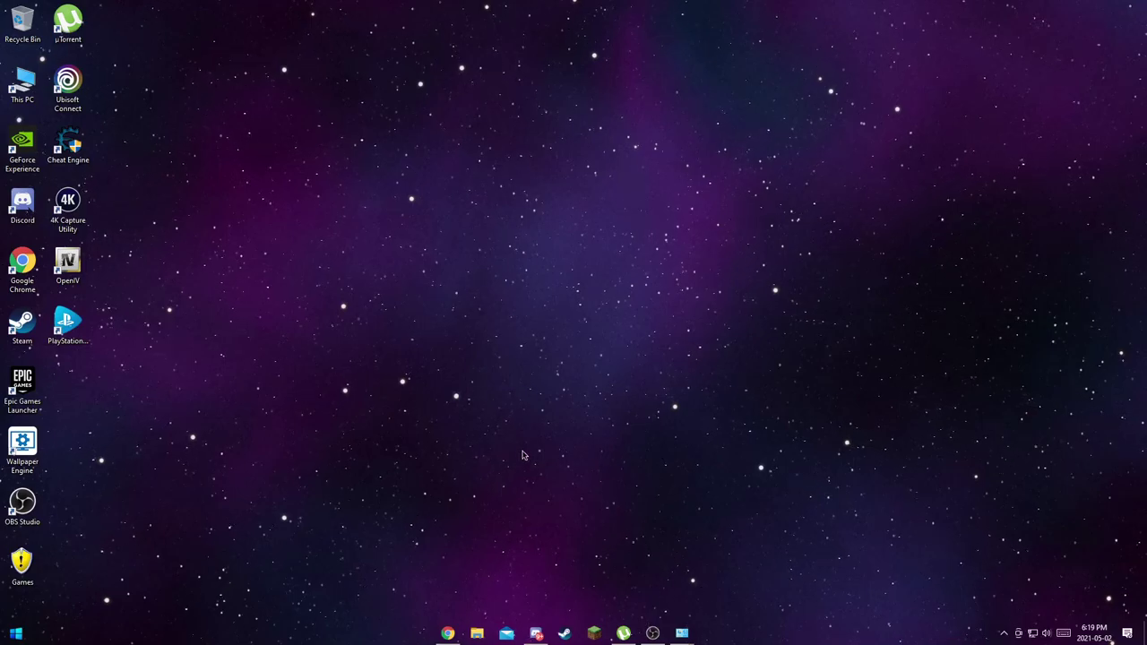
Switch to Steam and view the signed-in account's profile page.
{"action": "left_click", "coordinate": [535, 634]}
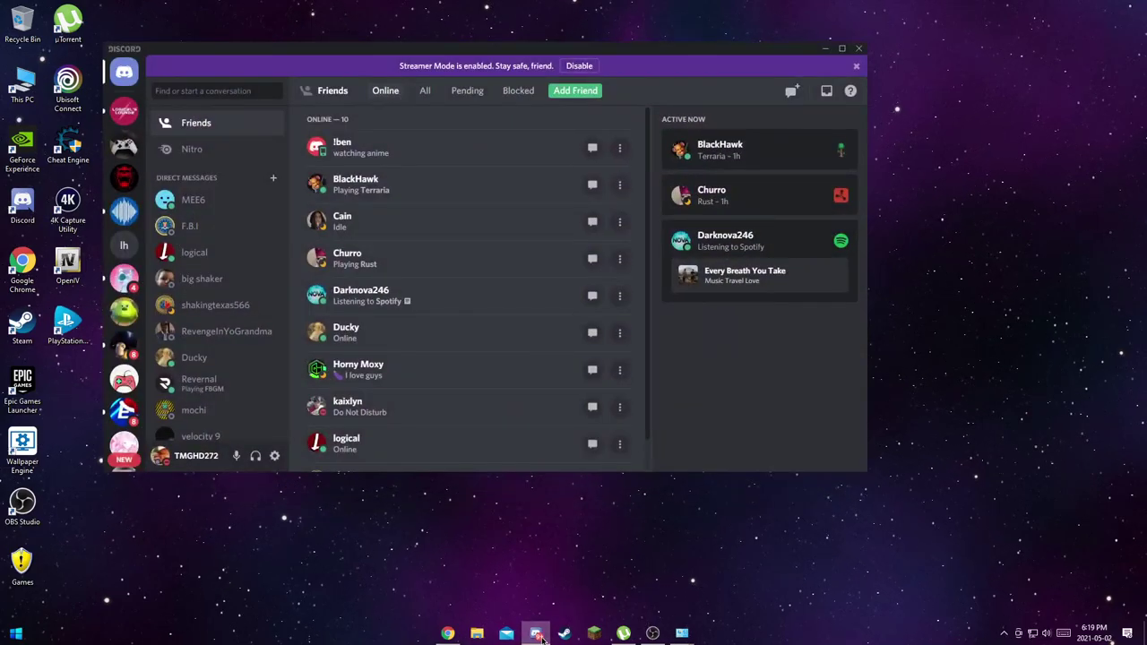
{"action": "left_click", "coordinate": [536, 633]}
{"action": "left_click", "coordinate": [563, 633]}
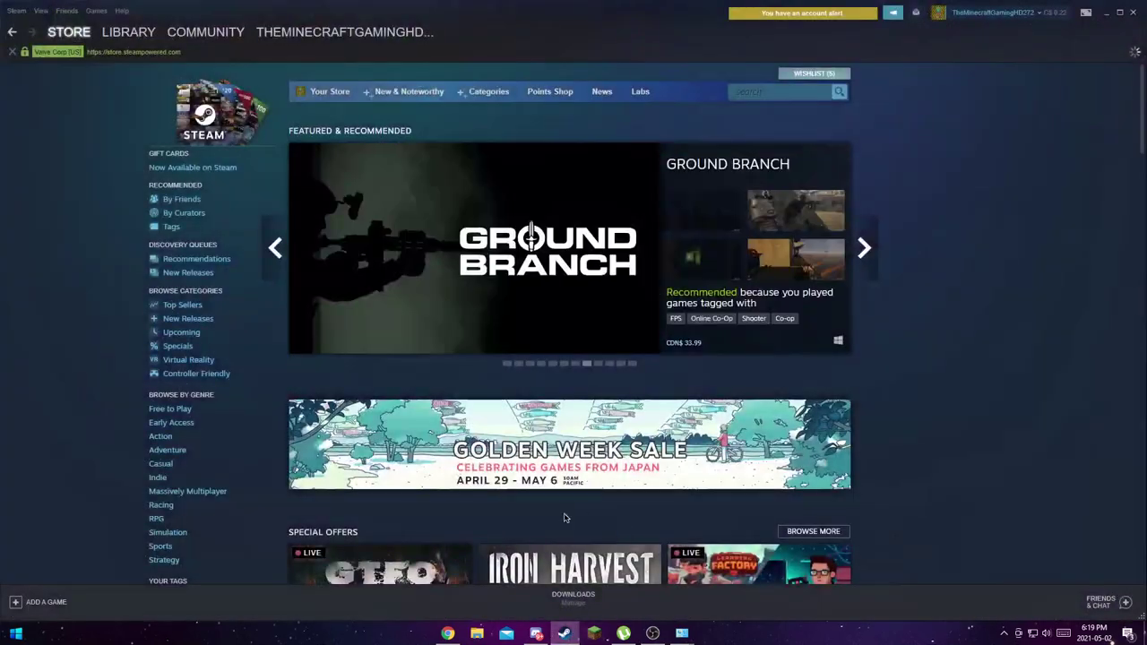
{"action": "scroll", "coordinate": [678, 469], "scroll_direction": "down", "scroll_amount": 6}
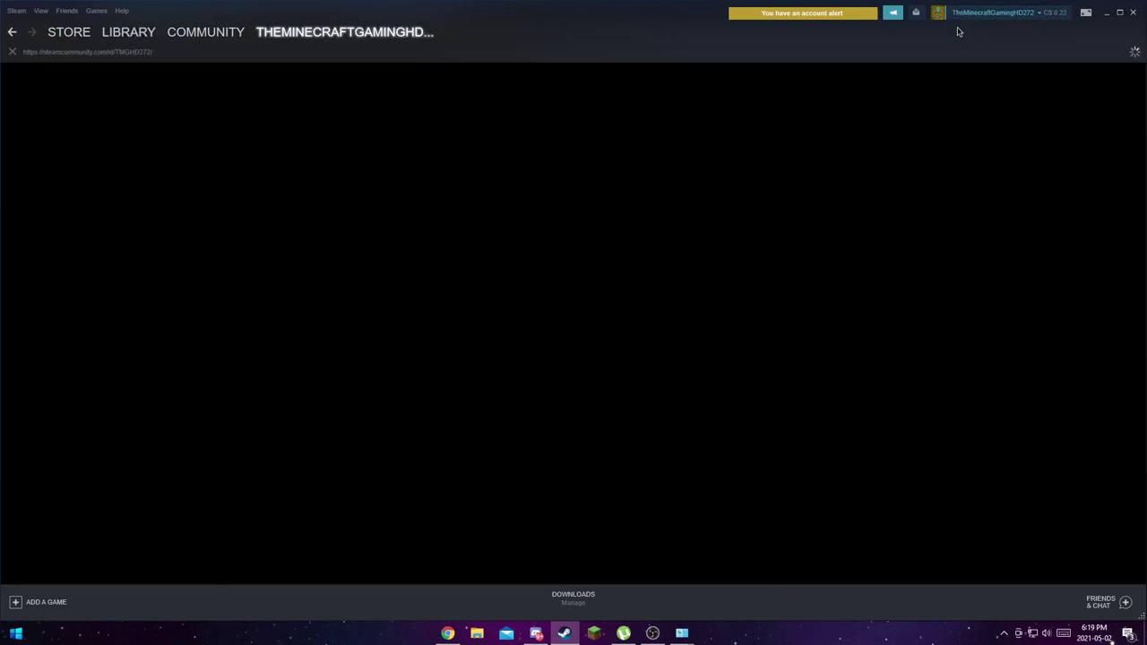
{"action": "left_click", "coordinate": [986, 12]}
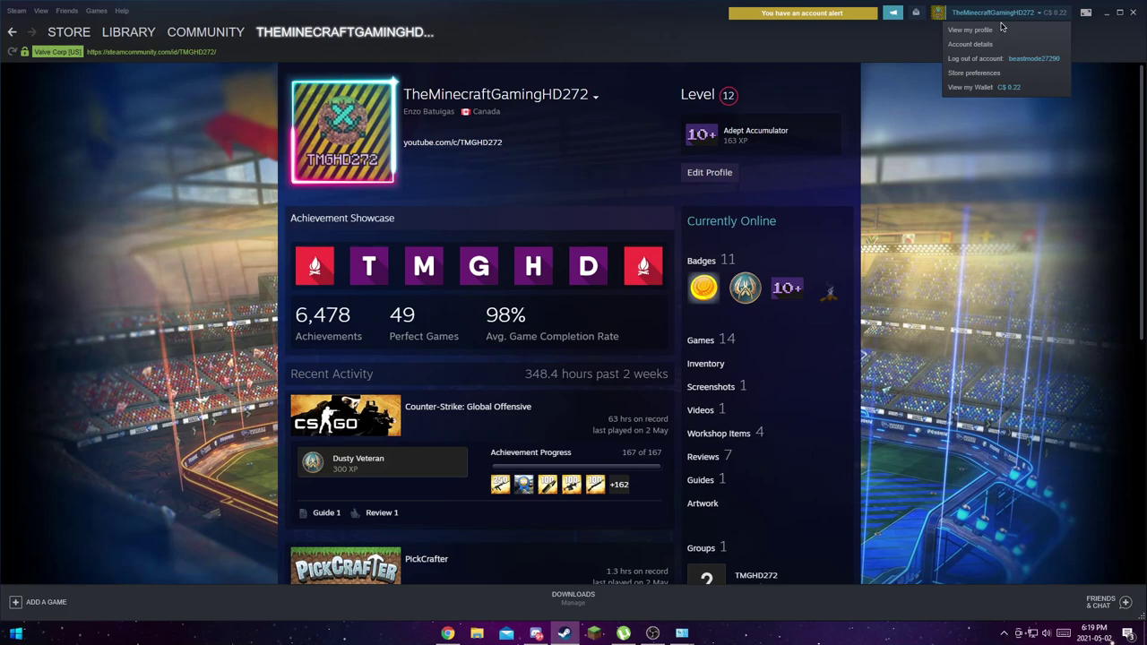
{"action": "left_click", "coordinate": [1005, 18]}
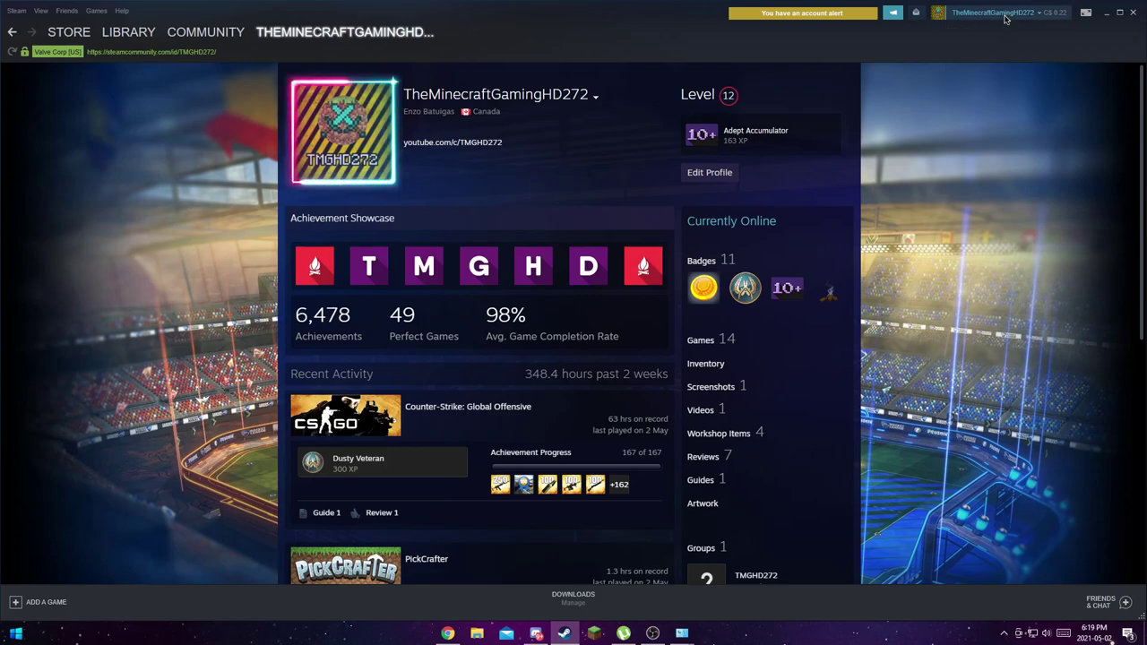
Enter Steam's Big Picture mode and exit it again.
{"action": "left_click", "coordinate": [1006, 18]}
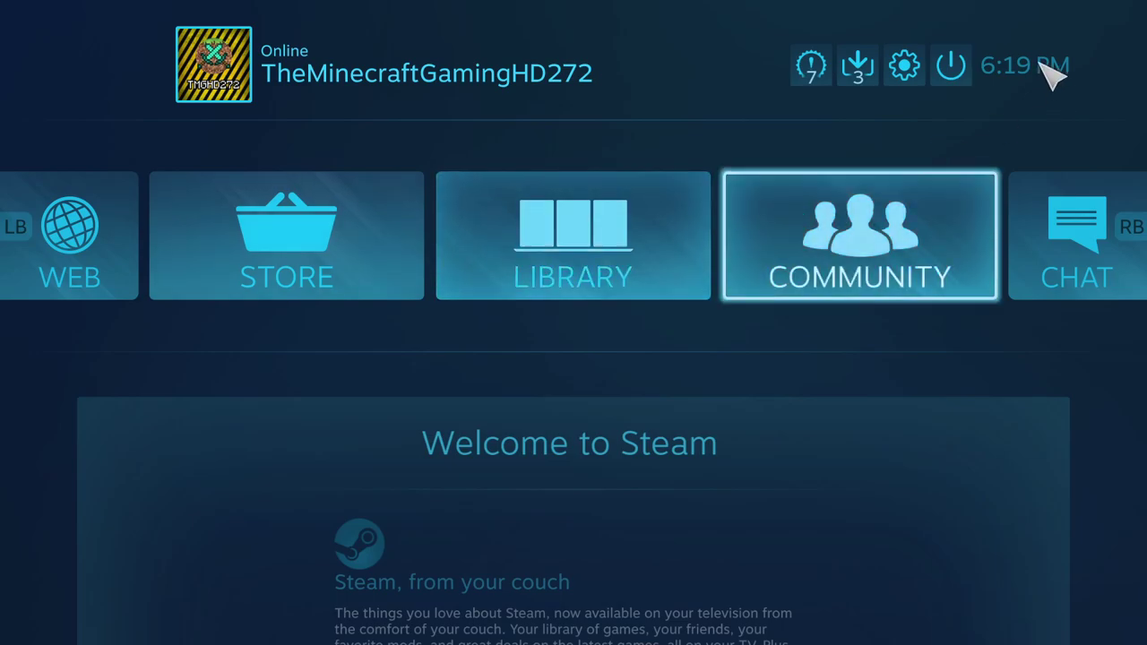
{"action": "left_click", "coordinate": [950, 65]}
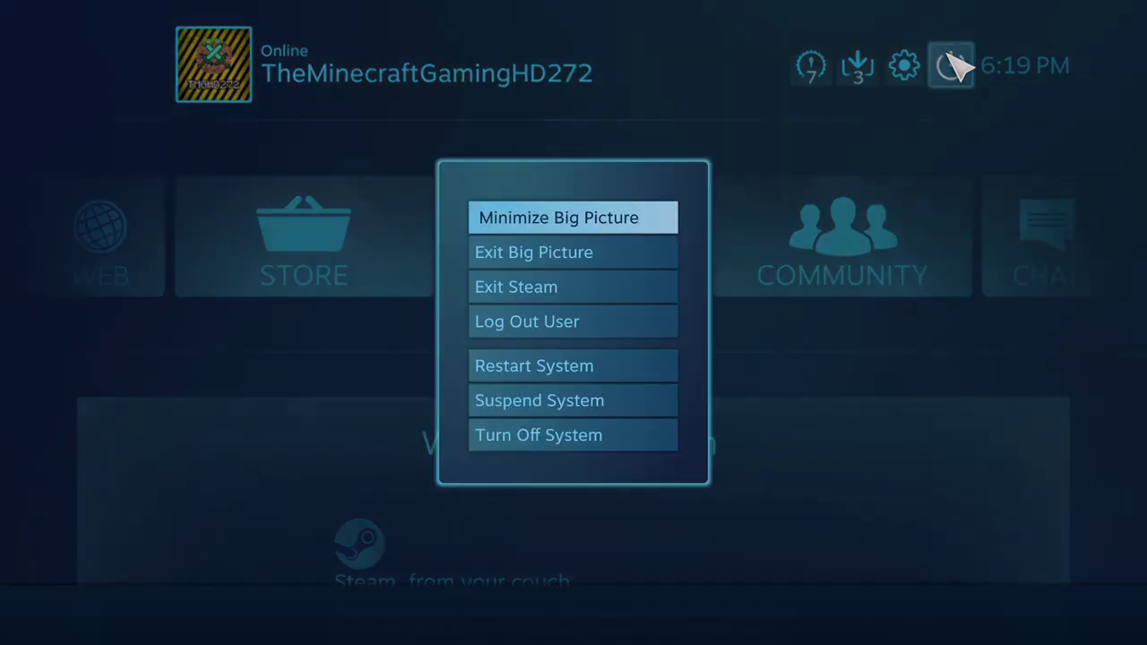
{"action": "left_click", "coordinate": [565, 256]}
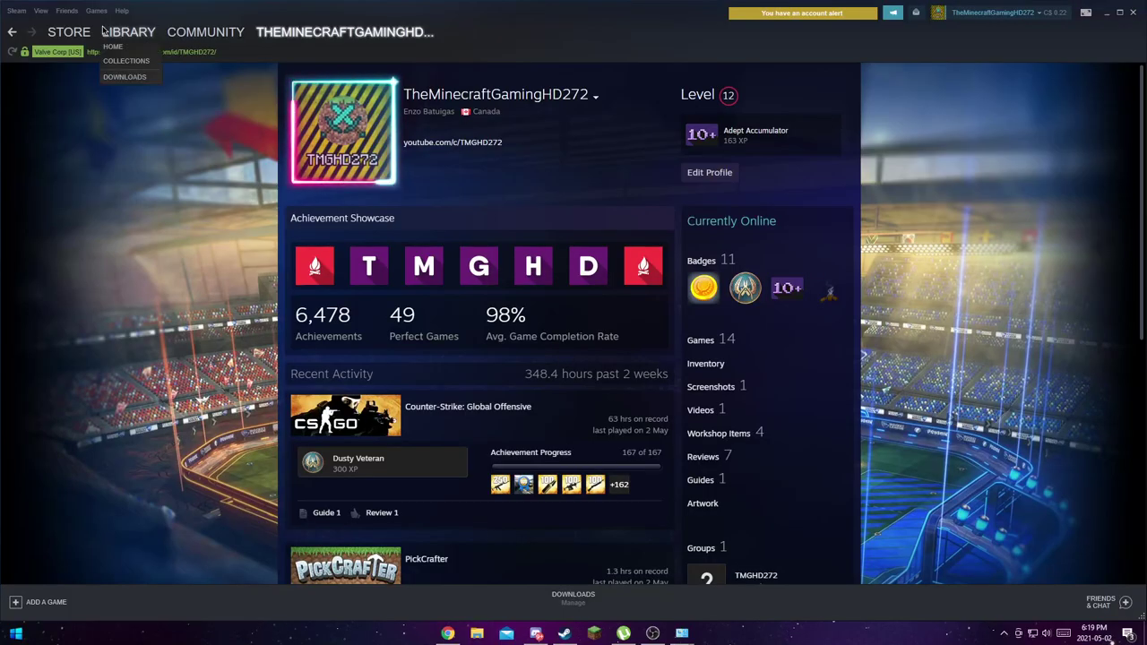
Open the Steam library and show the page of Tom Clancy's Rainbow Six Siege.
{"action": "left_click", "coordinate": [108, 32]}
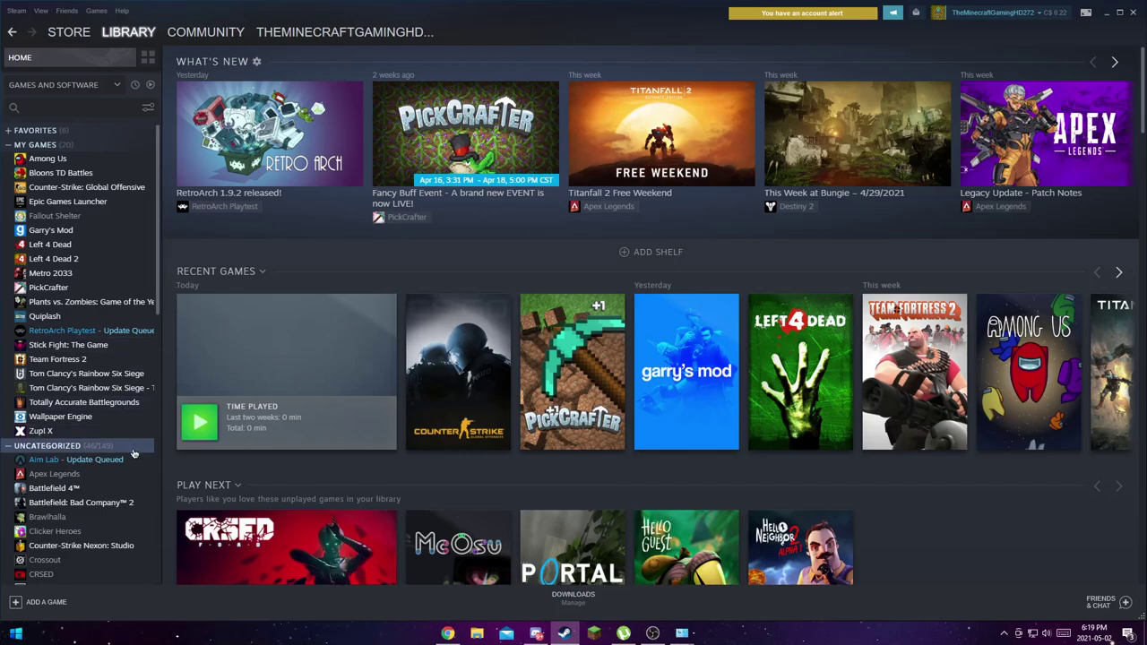
{"action": "left_click", "coordinate": [107, 359]}
{"action": "left_click", "coordinate": [109, 374]}
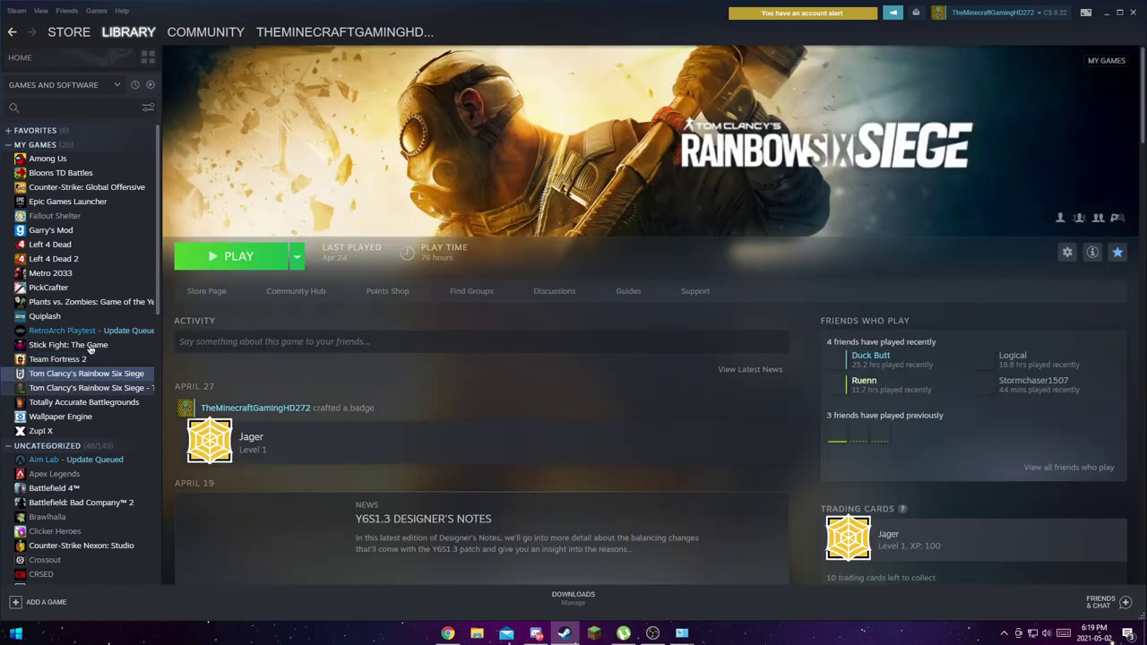
{"action": "key", "text": "Down"}
{"action": "left_click", "coordinate": [98, 372]}
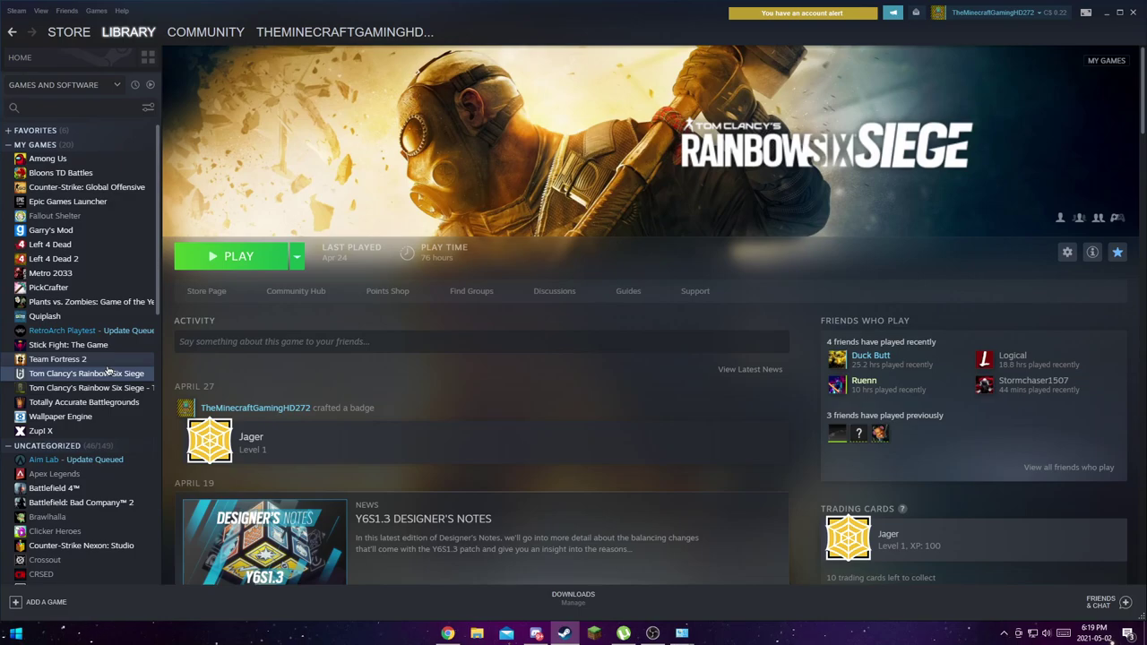
Show the Team Fortress 2 page in the library and look through its activity feed.
{"action": "left_click", "coordinate": [108, 359]}
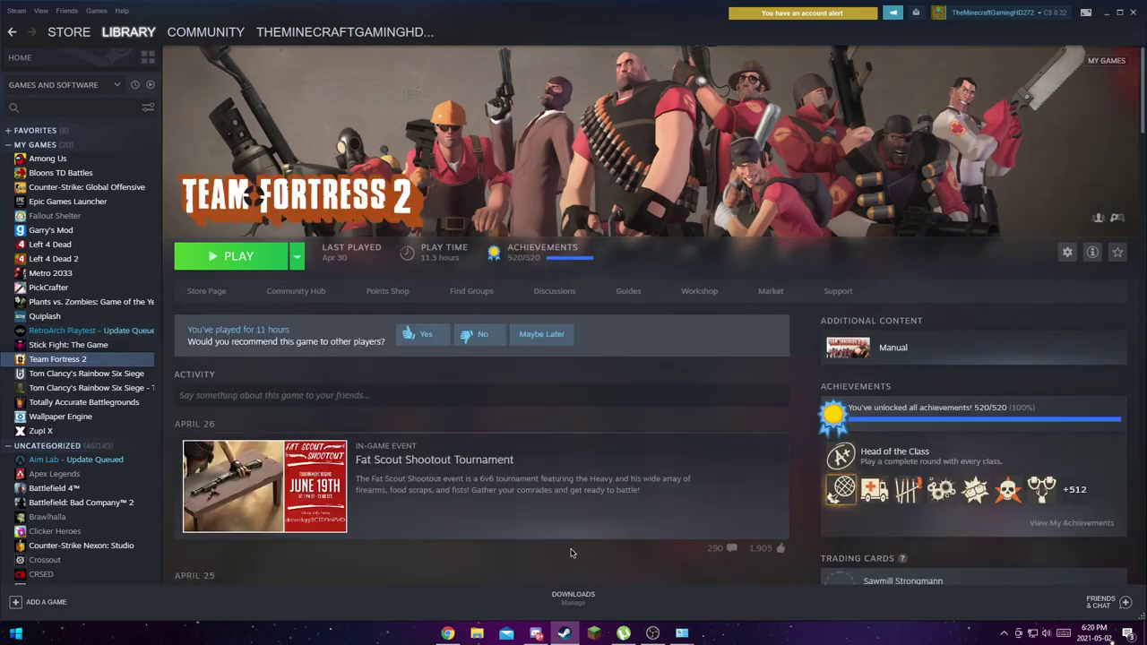
{"action": "scroll", "coordinate": [574, 570], "scroll_direction": "down", "scroll_amount": 5}
{"action": "scroll", "coordinate": [565, 573], "scroll_direction": "down", "scroll_amount": 1}
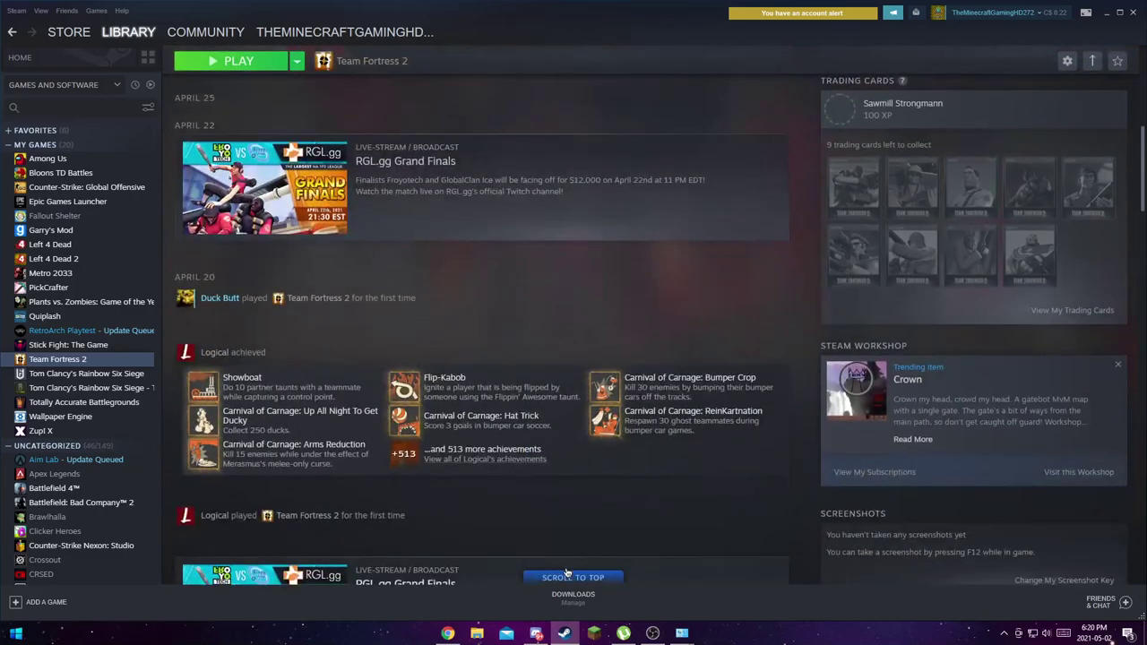
{"action": "left_click", "coordinate": [567, 576]}
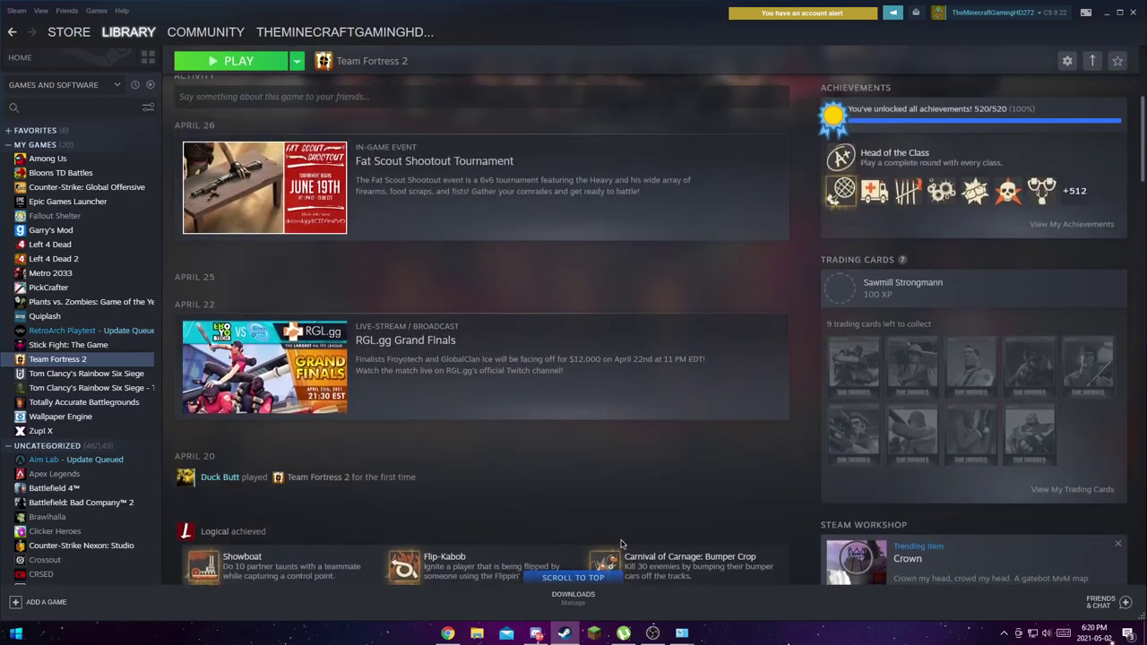